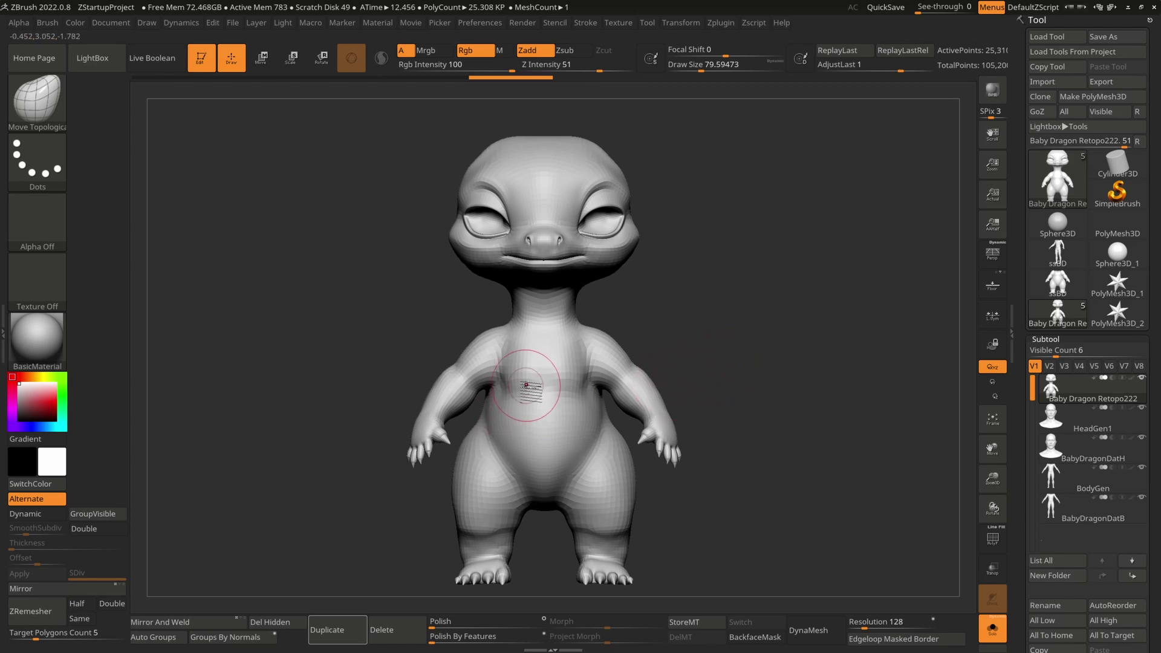
- Turn on the wireframe display for the baby dragon and examine its topology from several sides
key(shift+f)
right_drag(569, 393, 560, 393)
right_drag(614, 346, 559, 396)
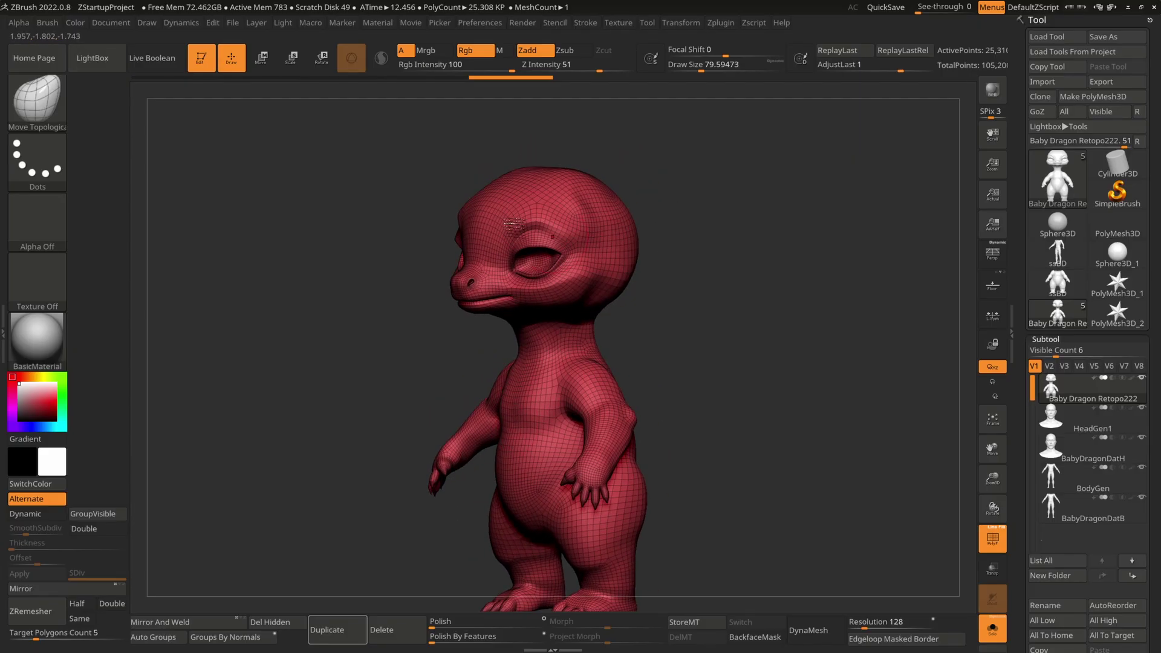
mouse_move(536, 402)
right_down()
mouse_move(598, 397)
mouse_move(547, 472)
mouse_move(570, 392)
right_up()
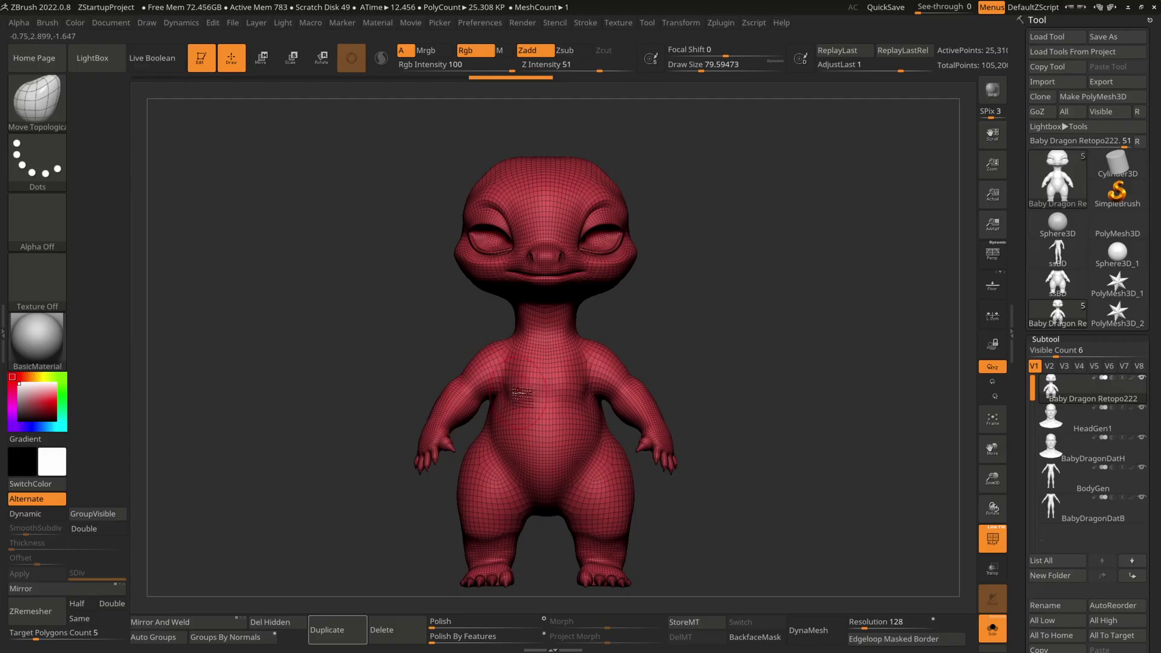
- Switch to Maya and open the Genetics module from MetaPipe's Custom Topo page
key(alt+Tab)
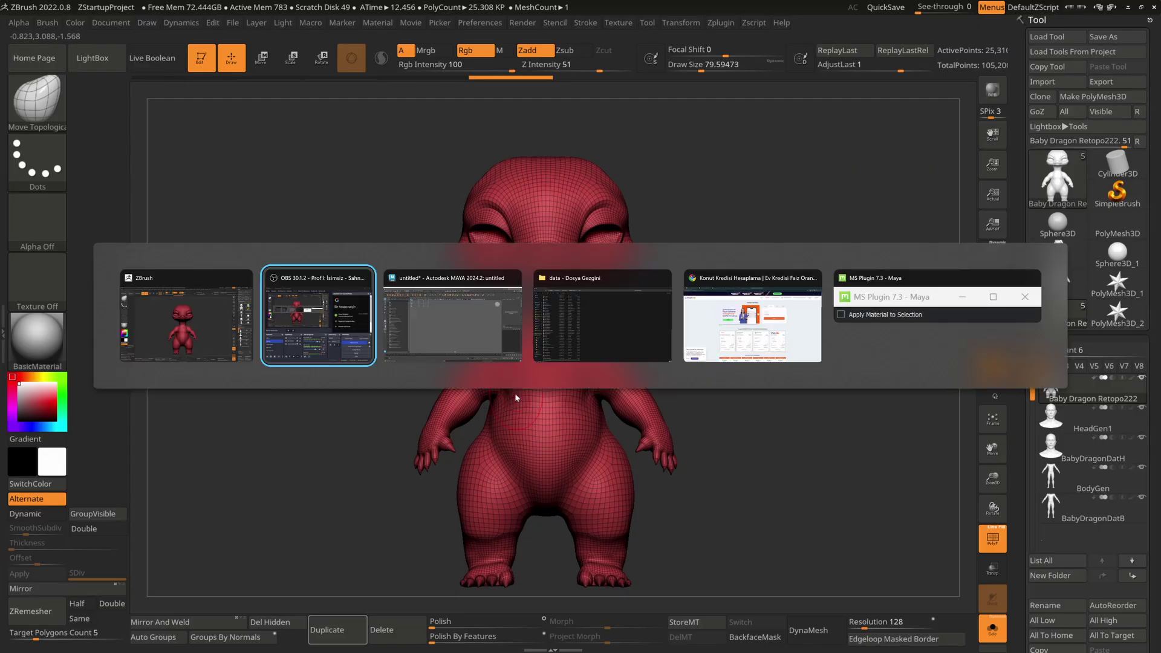
key(alt+Tab)
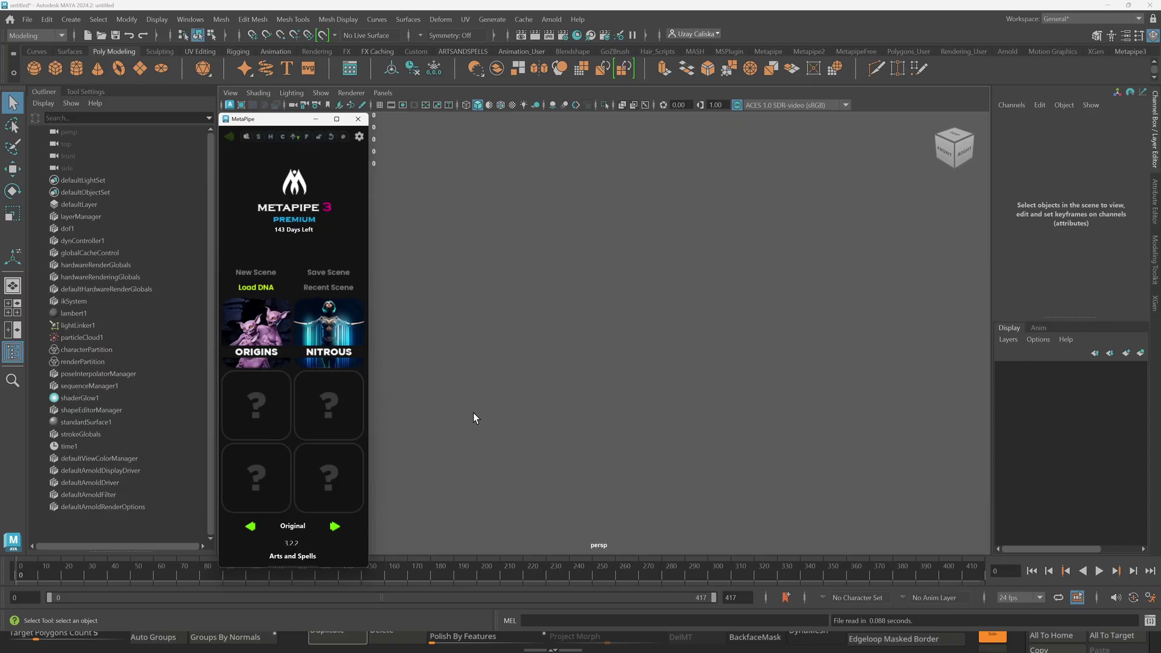
click(334, 527)
click(257, 332)
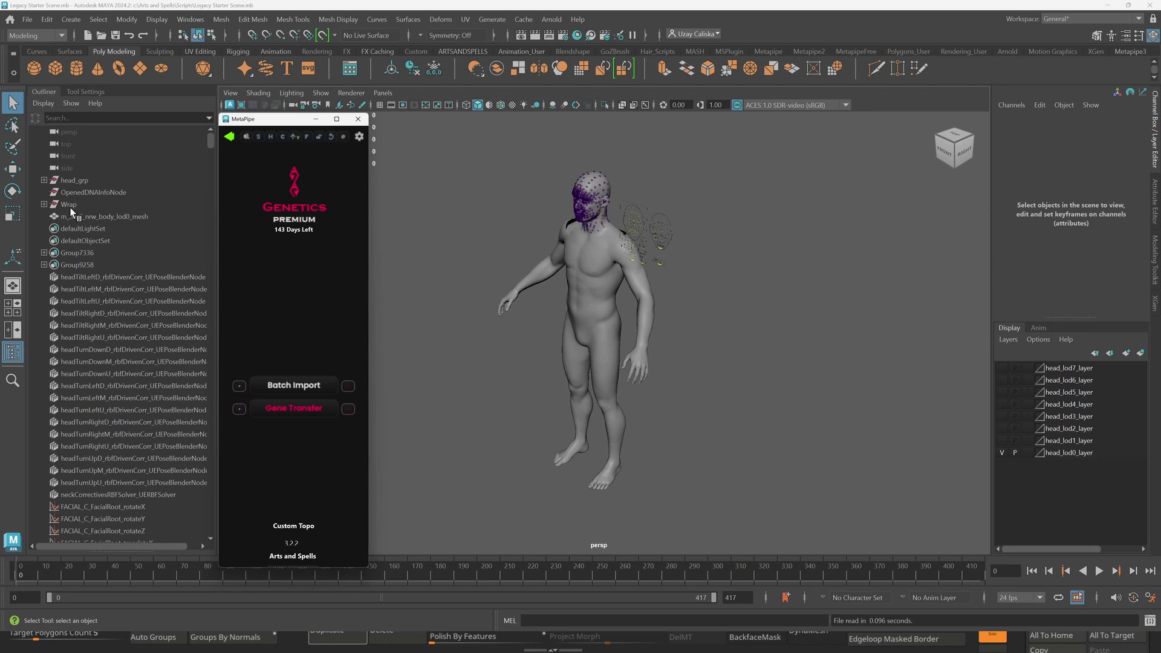
- Unhide MHTopologyHeadTemplate and MHTopologyBodyTemplate in the Wrap group
click(44, 205)
click(103, 242)
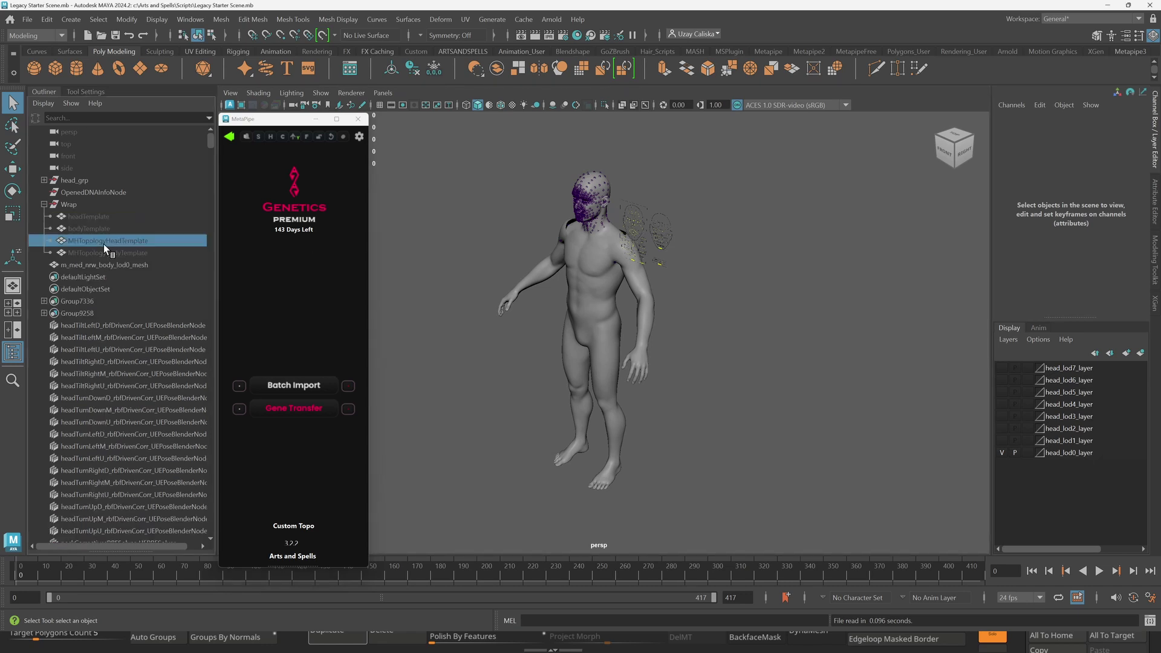
shift+click(104, 252)
key(shift+h)
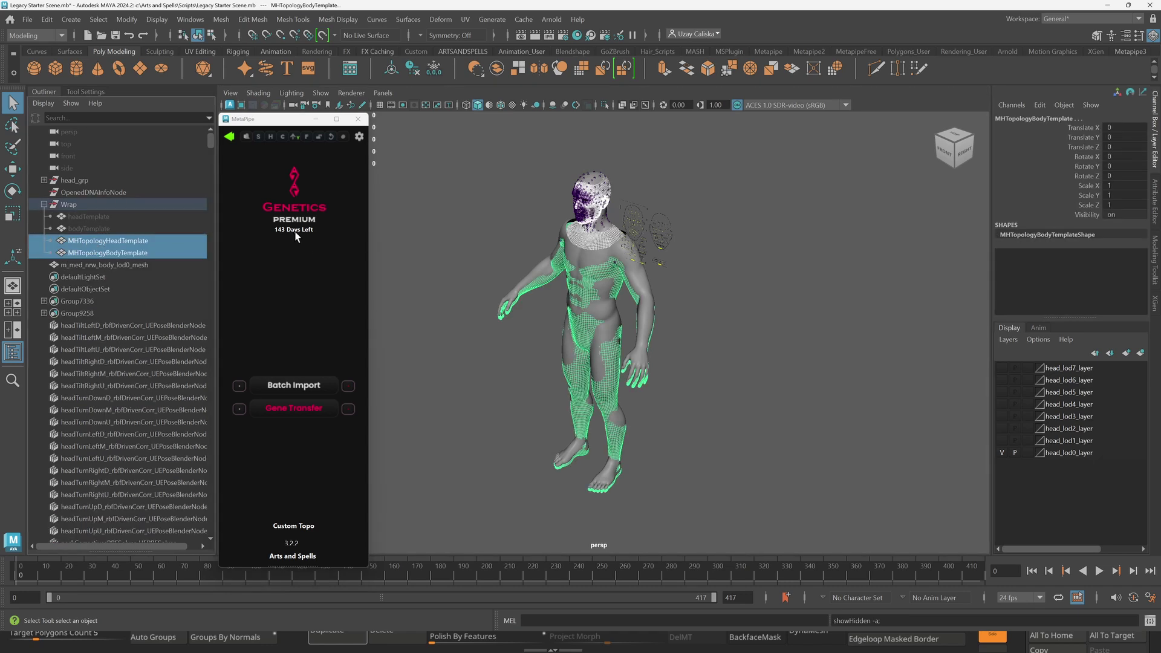
- Isolate the head and body templates in the viewport, face them frontally and clear the selection
click(604, 106)
alt+drag(581, 246, 614, 240)
scroll(591, 245, up, 3)
alt+middle_drag(578, 253, 595, 296)
scroll(568, 357, up, 5)
click(592, 279)
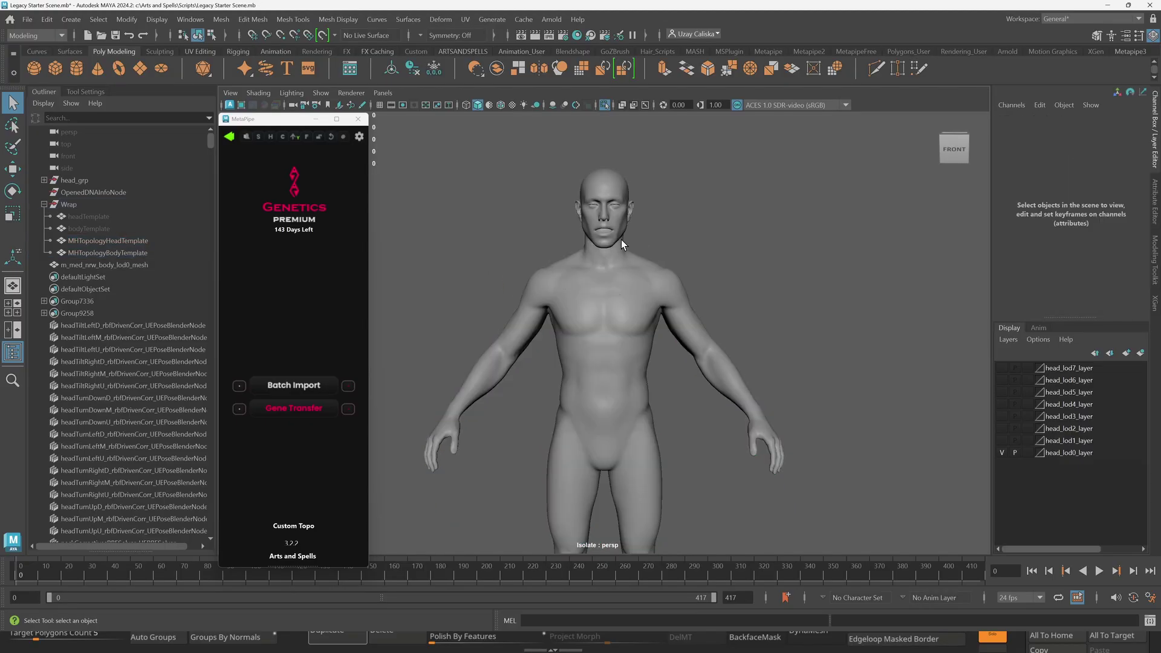
- Examine the isolated head and body templates up close, selecting each in turn to see where the two meshes divide
scroll(620, 230, up, 2)
alt+middle_drag(620, 230, 604, 358)
scroll(601, 291, up, 2)
scroll(601, 291, up, 1)
alt+middle_drag(601, 291, 604, 344)
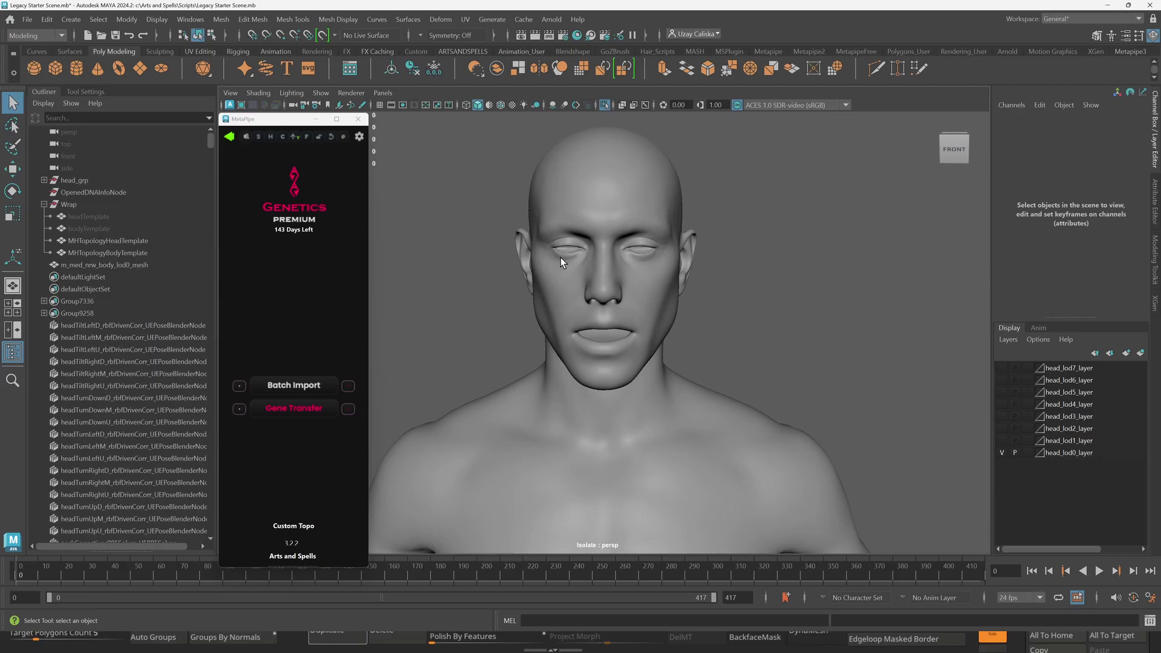
scroll(563, 281, down, 3)
click(568, 291)
click(531, 325)
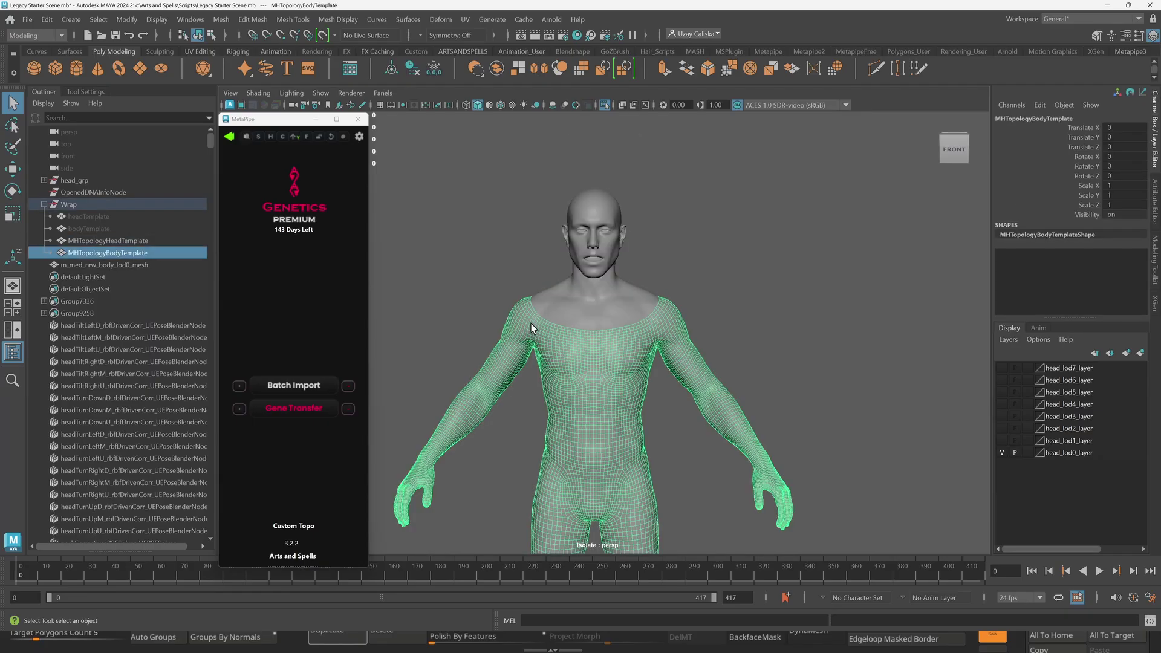
click(563, 295)
click(528, 329)
click(554, 293)
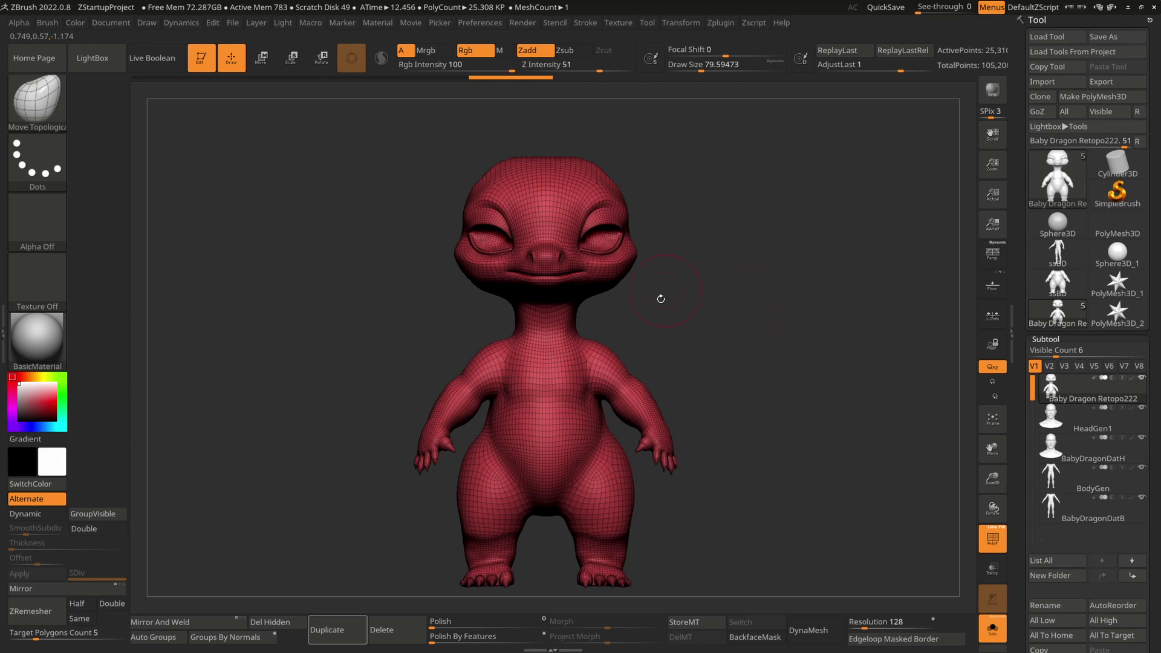
- Switch to ZBrush and compare the topology of the baby dragon with the HeadGen1 and BabyDragonDatH subtools
key(Down)
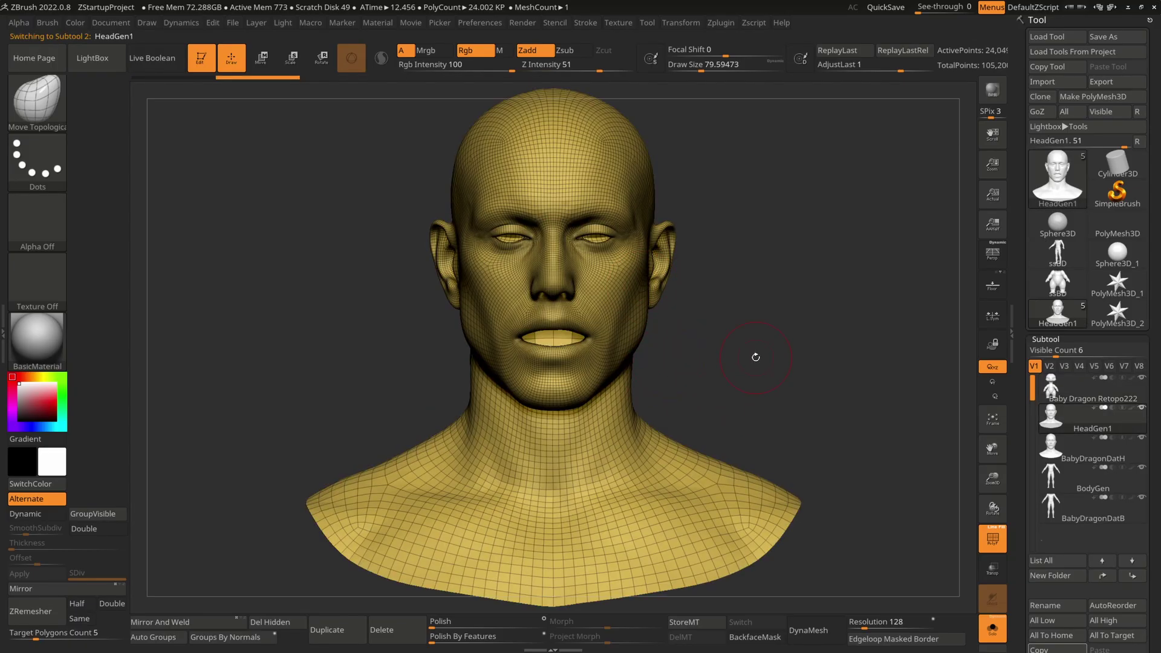
key(Up)
ctrl+right_drag(631, 379, 593, 306)
key(Down)
key(ctrl)
ctrl+right_drag(642, 415, 619, 347)
ctrl+right_drag(619, 346, 569, 279)
key(Down)
right_drag(590, 280, 624, 283)
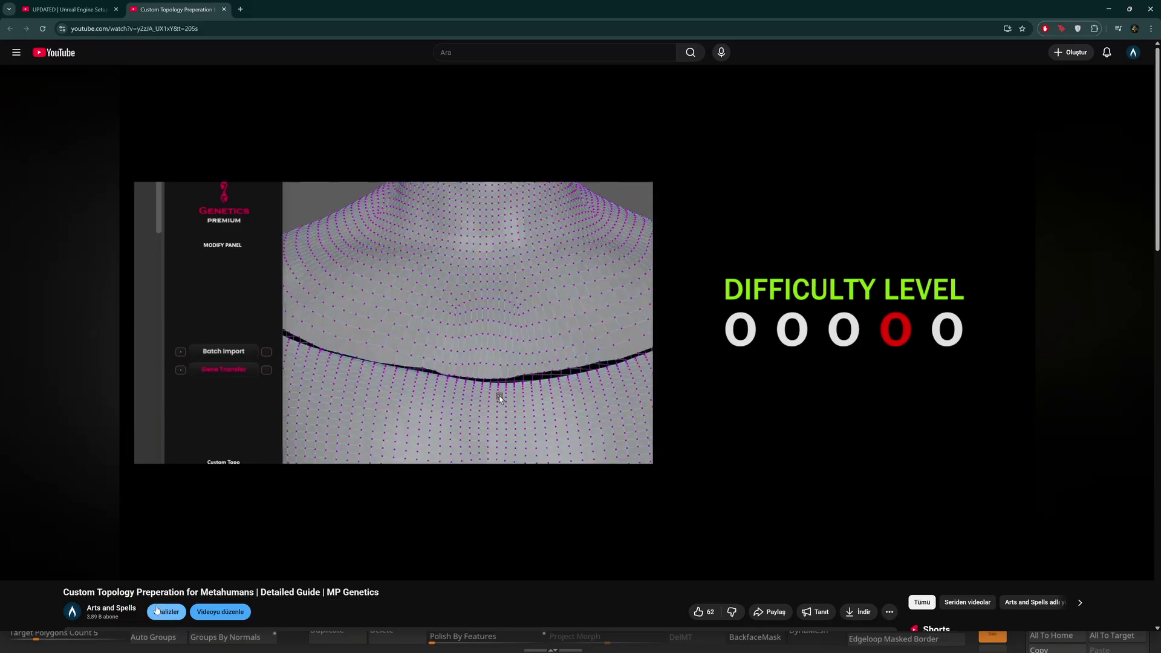
- Switch to the browser and highlight the title of the YouTube guide "Custom Topology Preperation for Metahumans"
drag(62, 592, 254, 593)
click(339, 593)
click(249, 593)
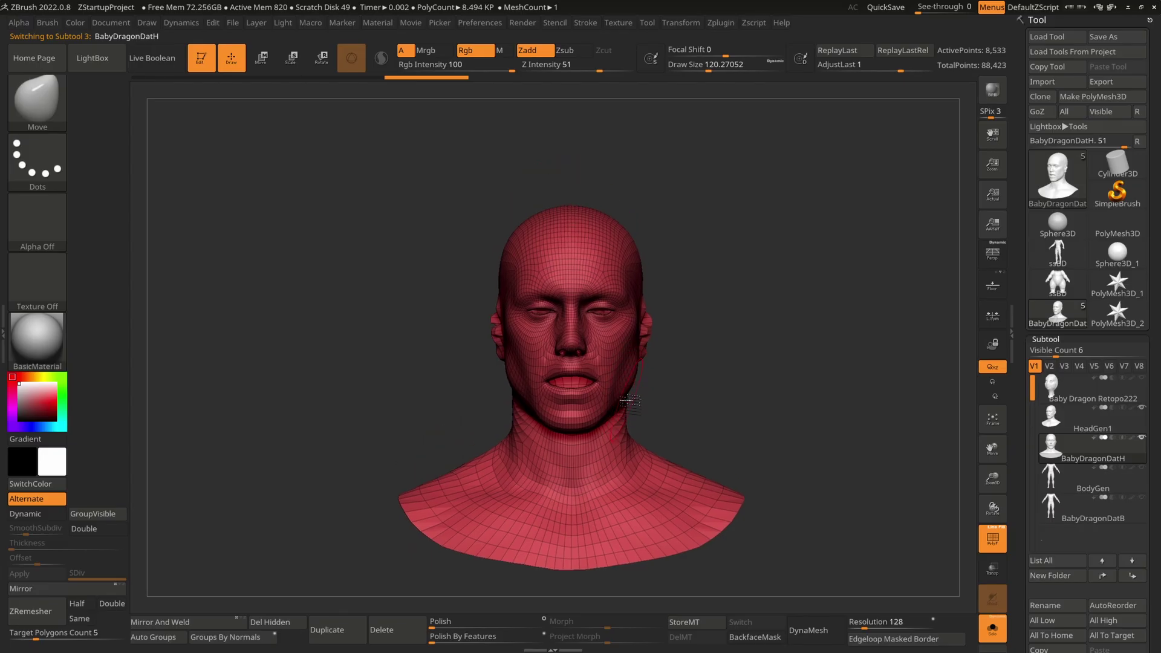
- Switch to ZBrush and compare the topology of the BodyGen and BabyDragonDatB subtools, framing the whole body
key(Down)
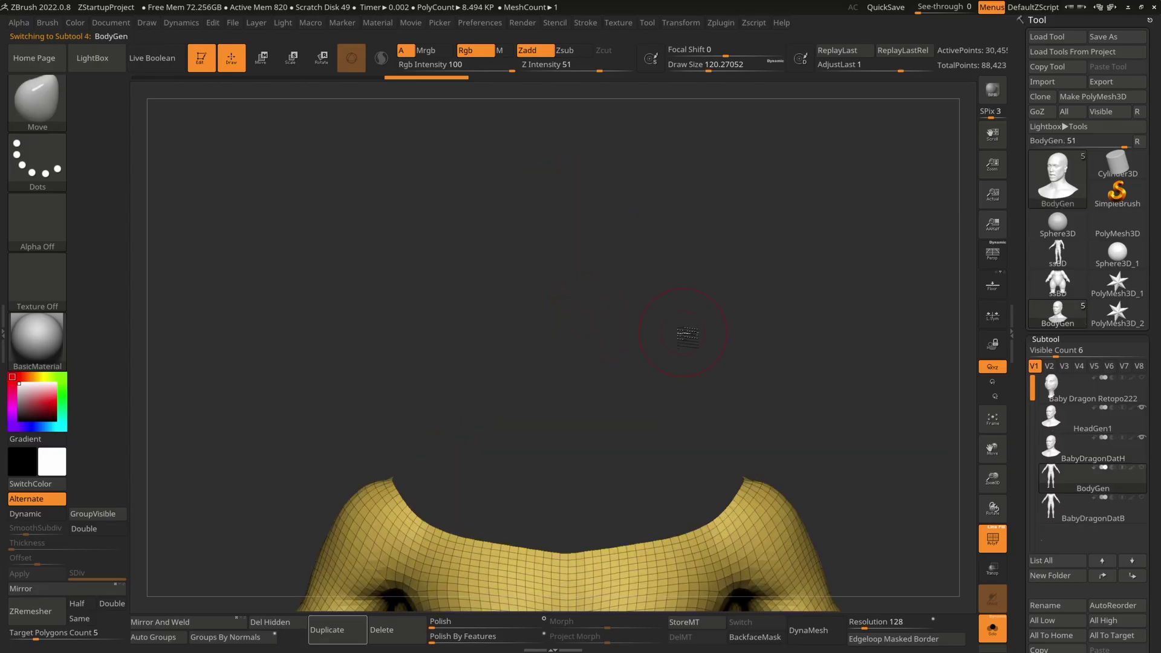
key(f)
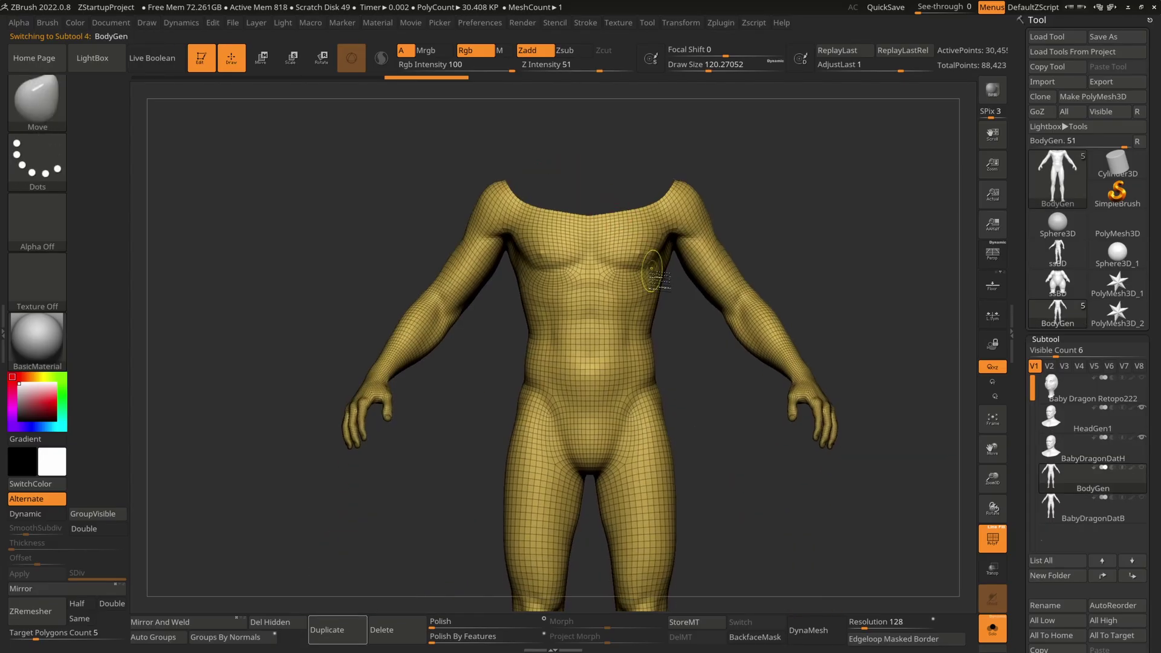
alt+right_drag(609, 255, 597, 243)
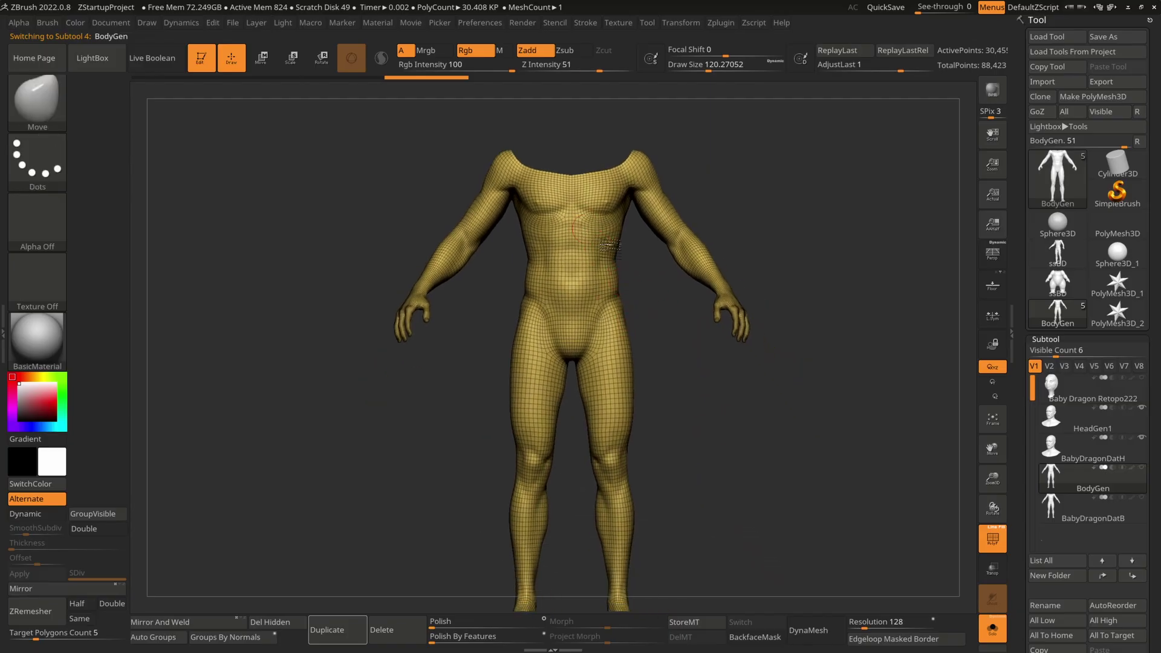
key(Down)
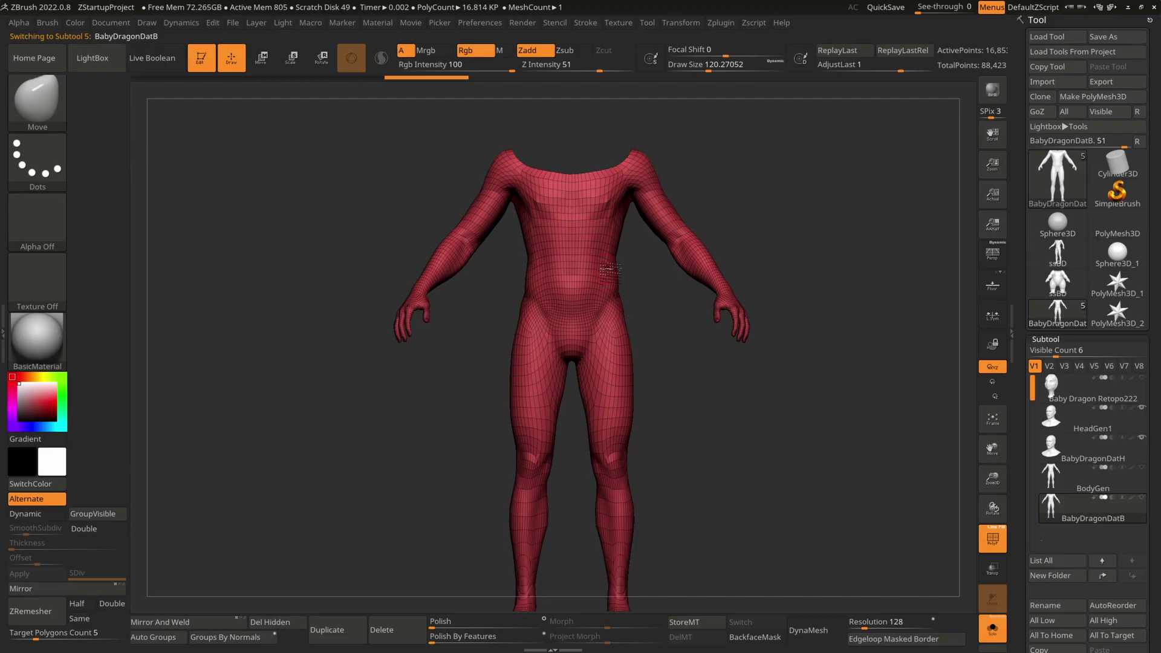
- Switch to Maya, hide both MHTopology templates and batch import the BabyDragonDatH and BabyDragonDatB meshes
shift+click(141, 254)
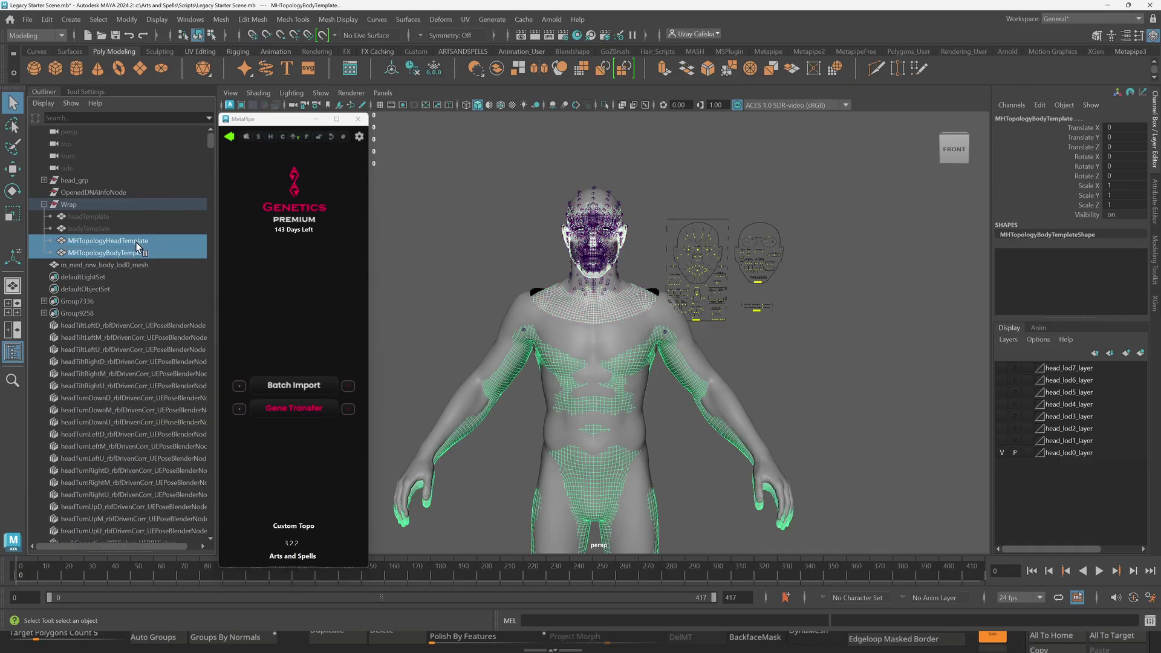
key(ctrl+h)
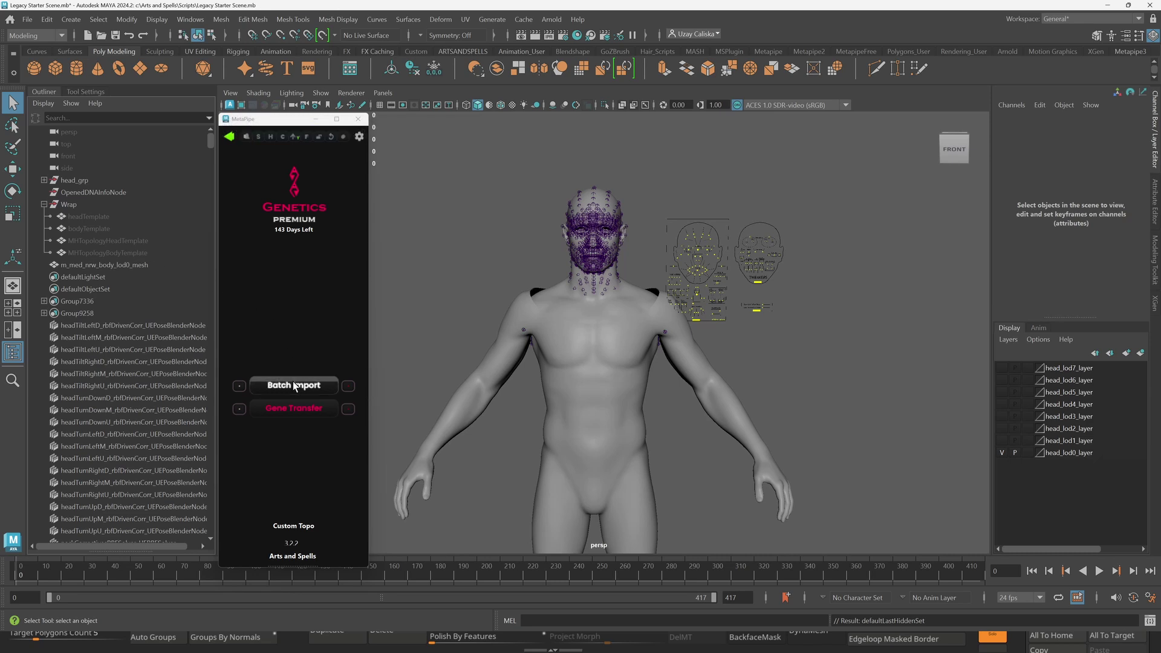
click(294, 386)
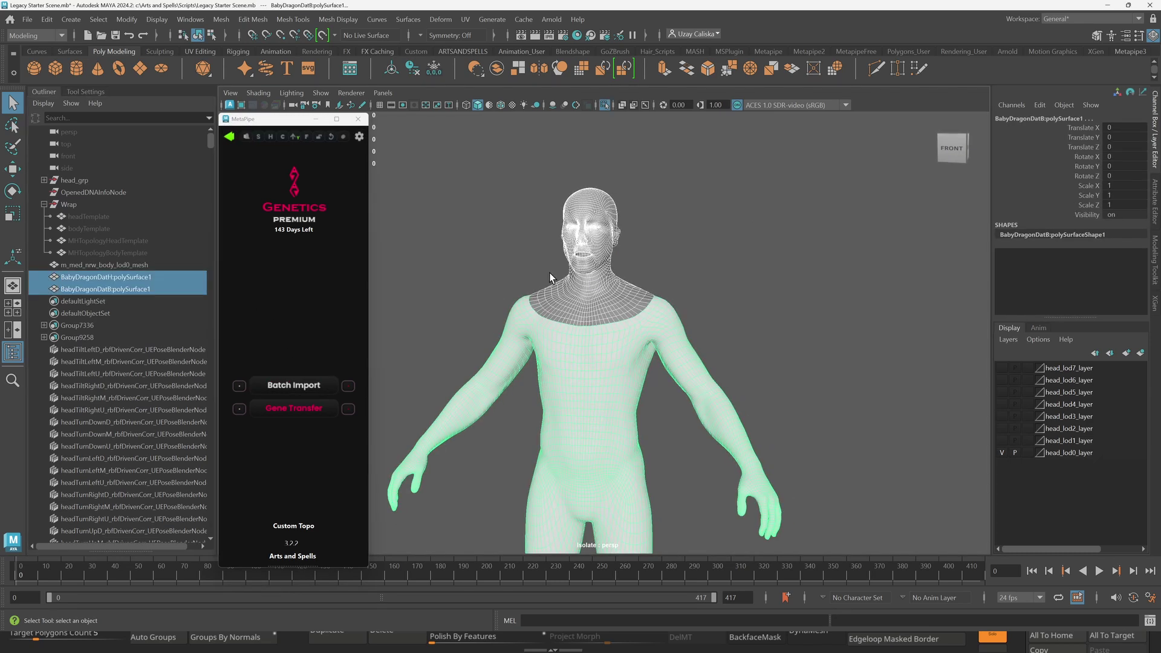
key(shift+t)
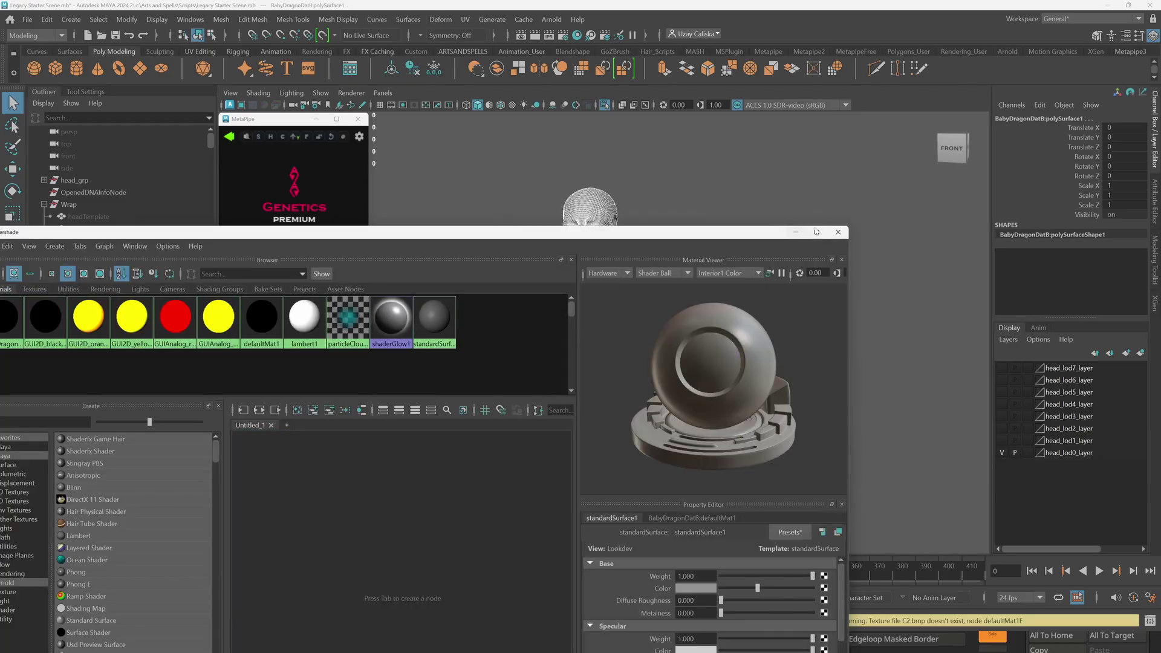
click(838, 232)
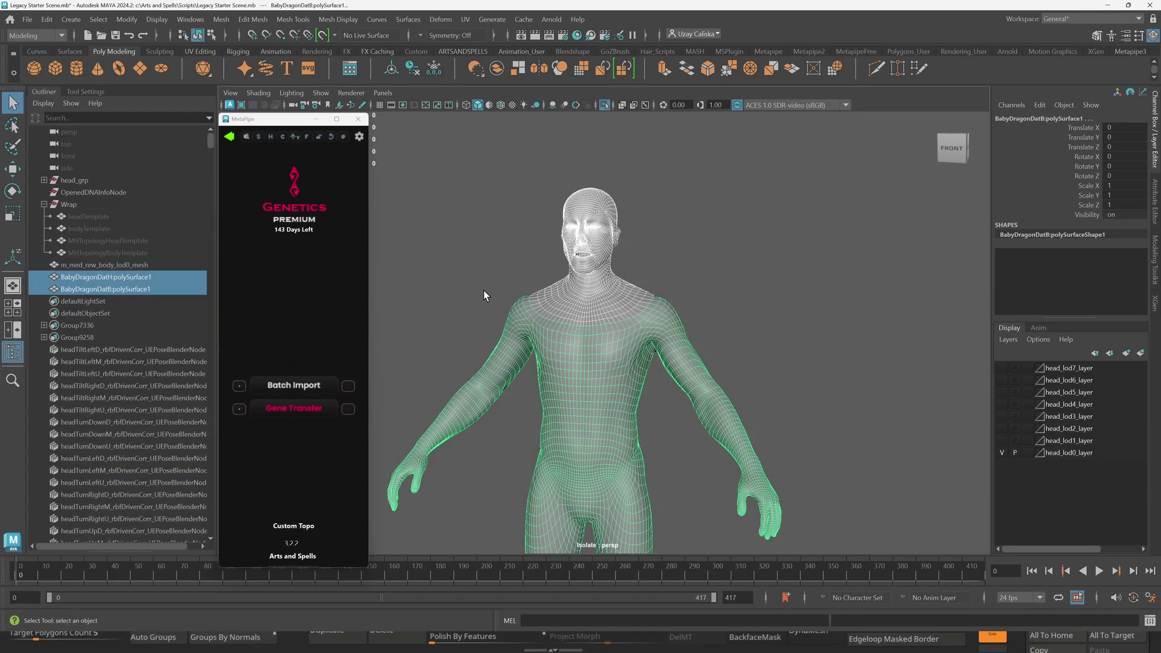
alt+drag(482, 289, 509, 293)
scroll(563, 361, up, 4)
alt+middle_drag(543, 370, 565, 404)
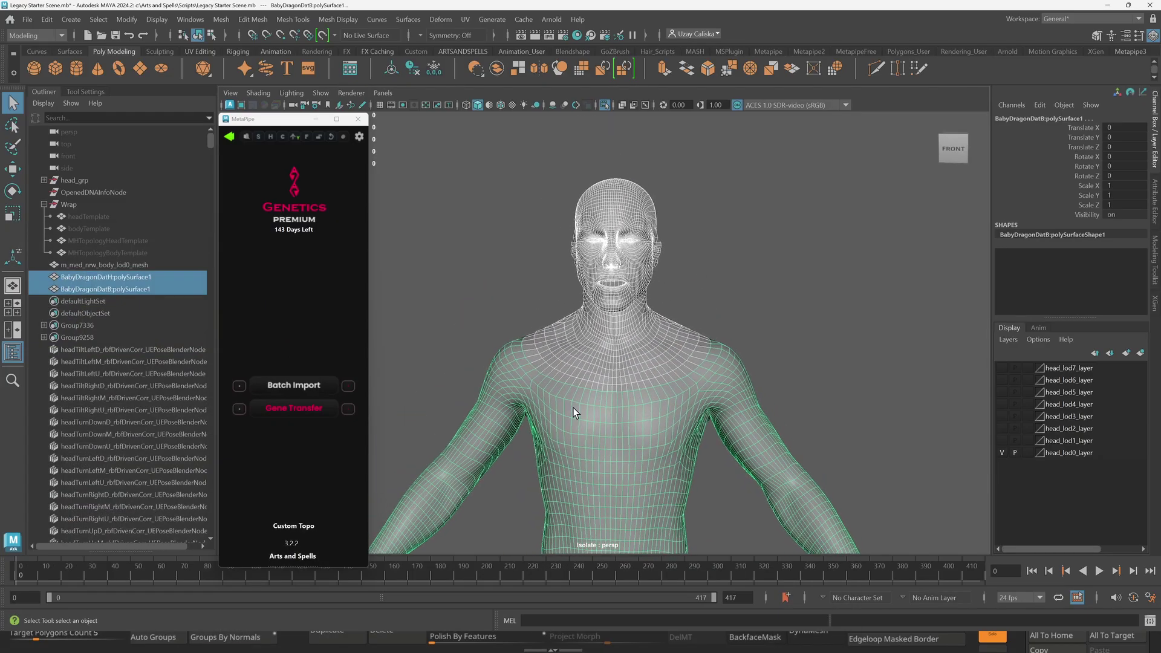
- Open the Gene Transfer options and review the BabyDragon custom template name and the CS final topology option
click(239, 410)
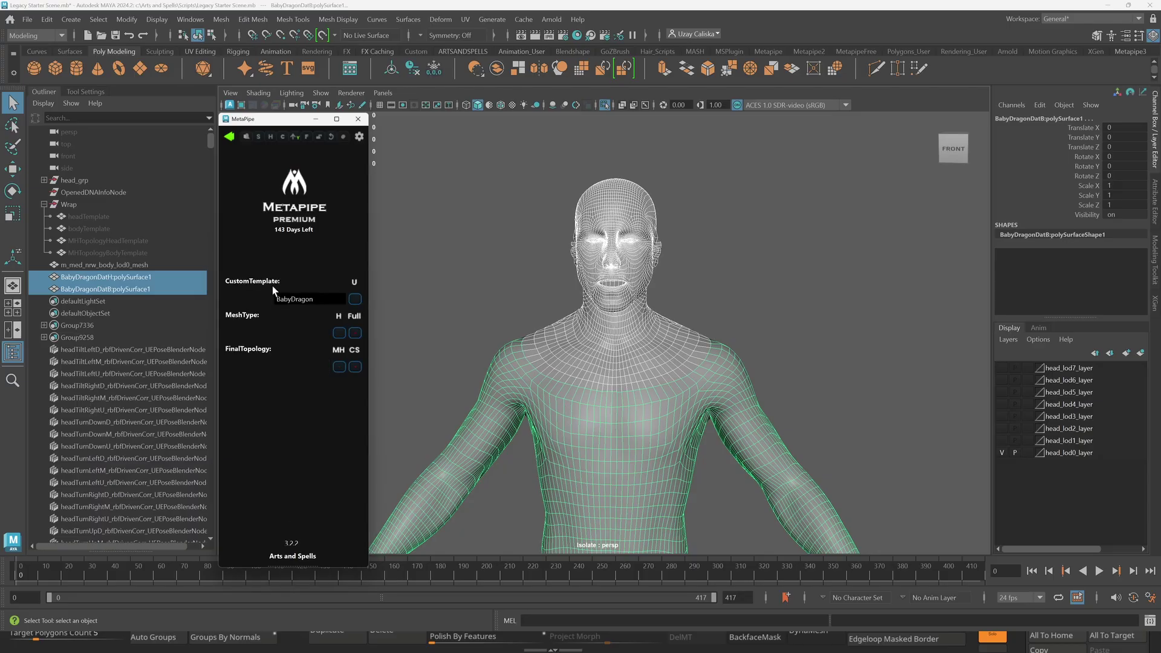
click(311, 299)
drag(314, 299, 276, 300)
click(306, 300)
click(356, 369)
click(633, 393)
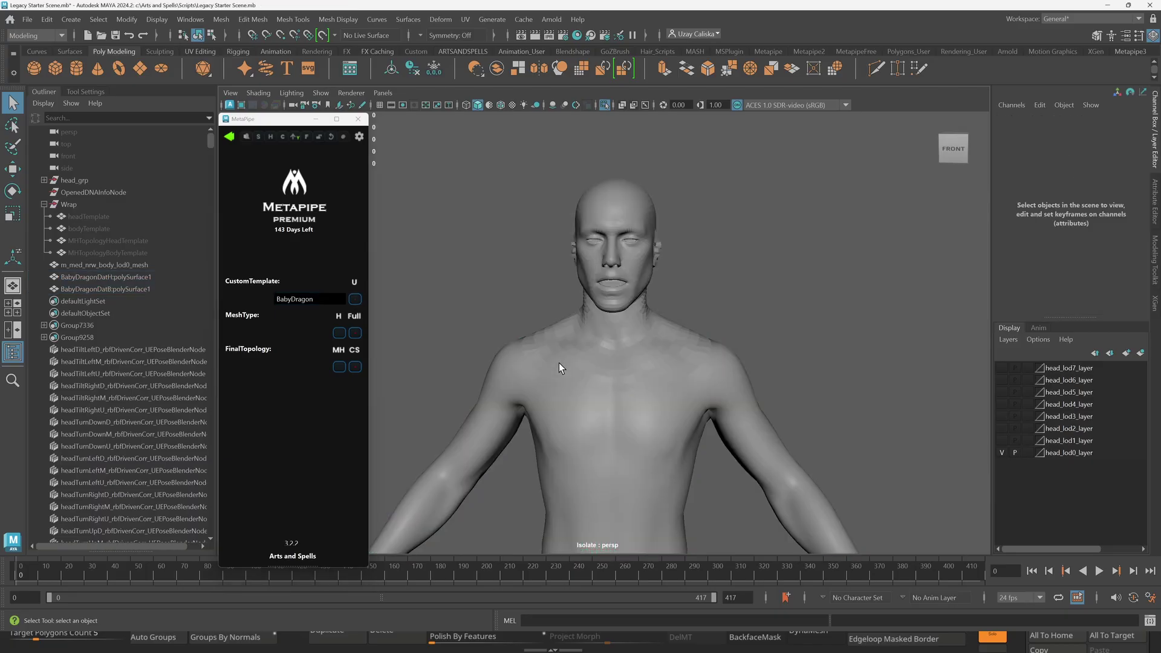
- Delete the imported BabyDragonDatH and BabyDragonDatB meshes and leave the isolated view
drag(541, 319, 636, 408)
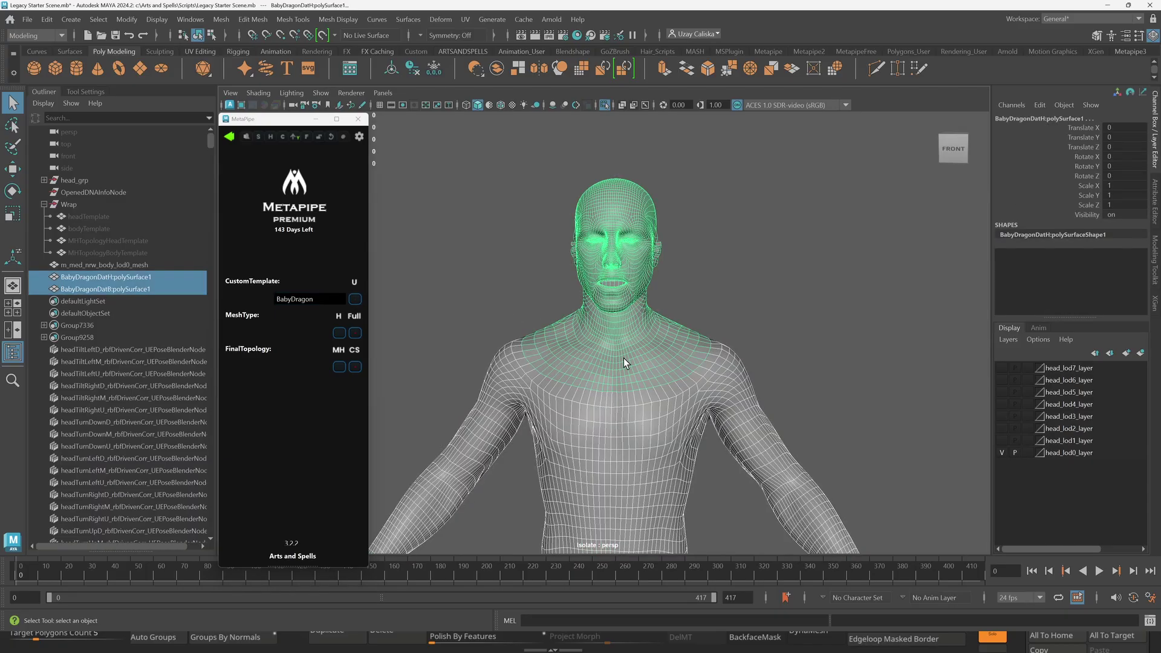
key(Delete)
key(ctrl+1)
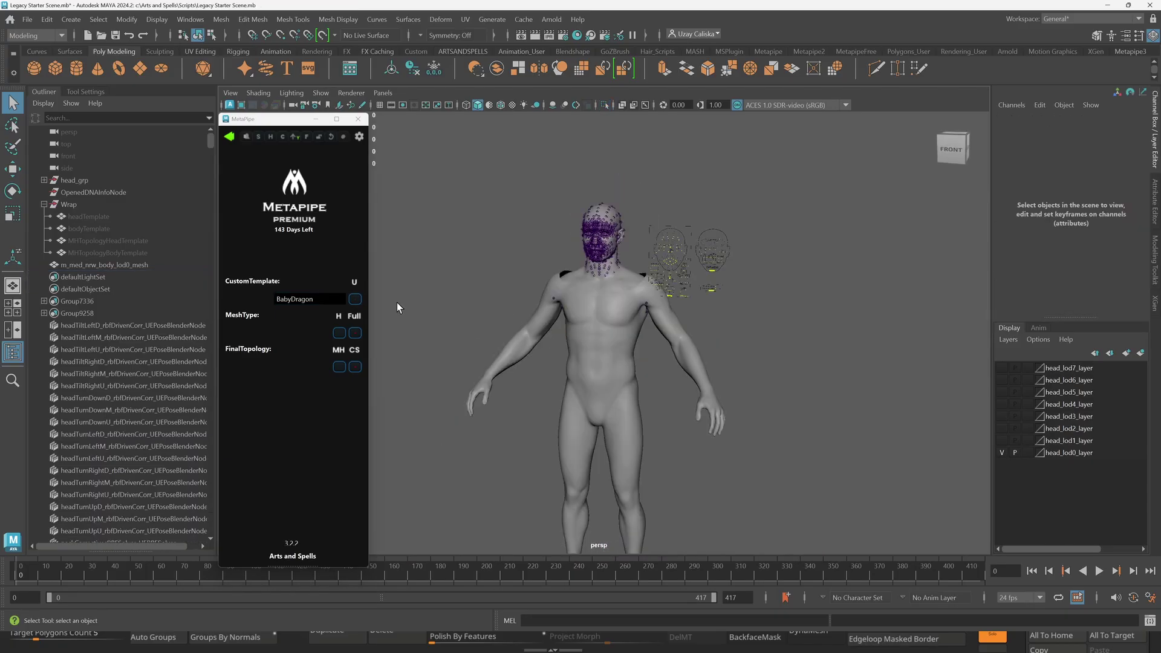
- Batch import the baby dragon body and eye meshes and run Gene Transfer on Baby_Dragon_Retopo222
click(228, 139)
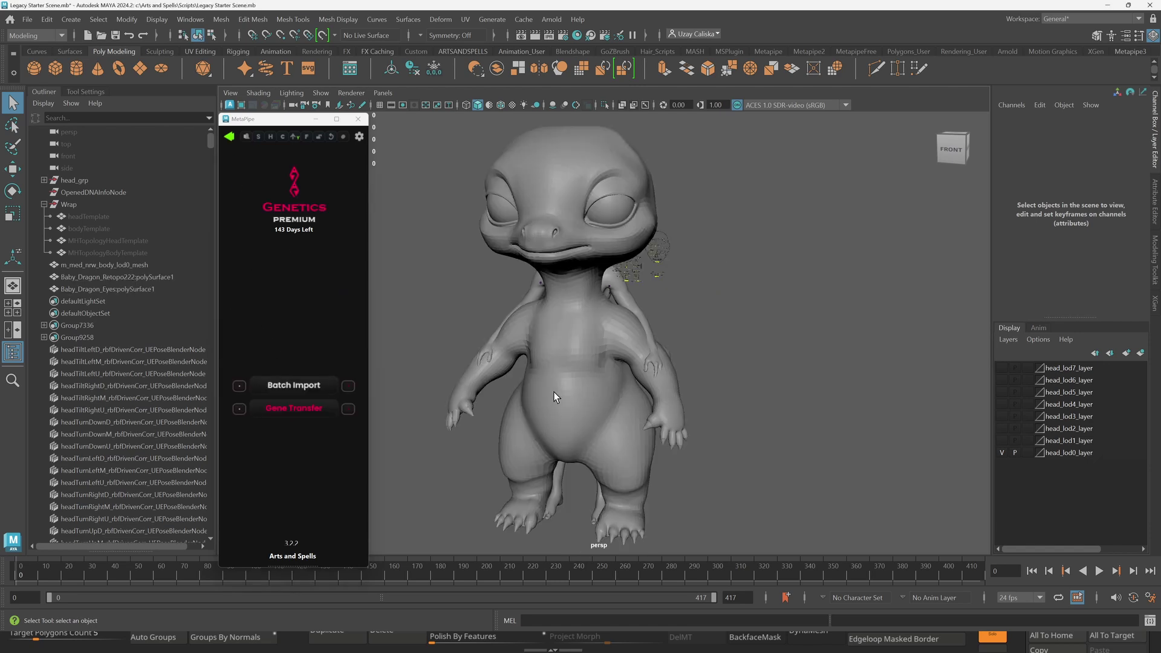
click(554, 392)
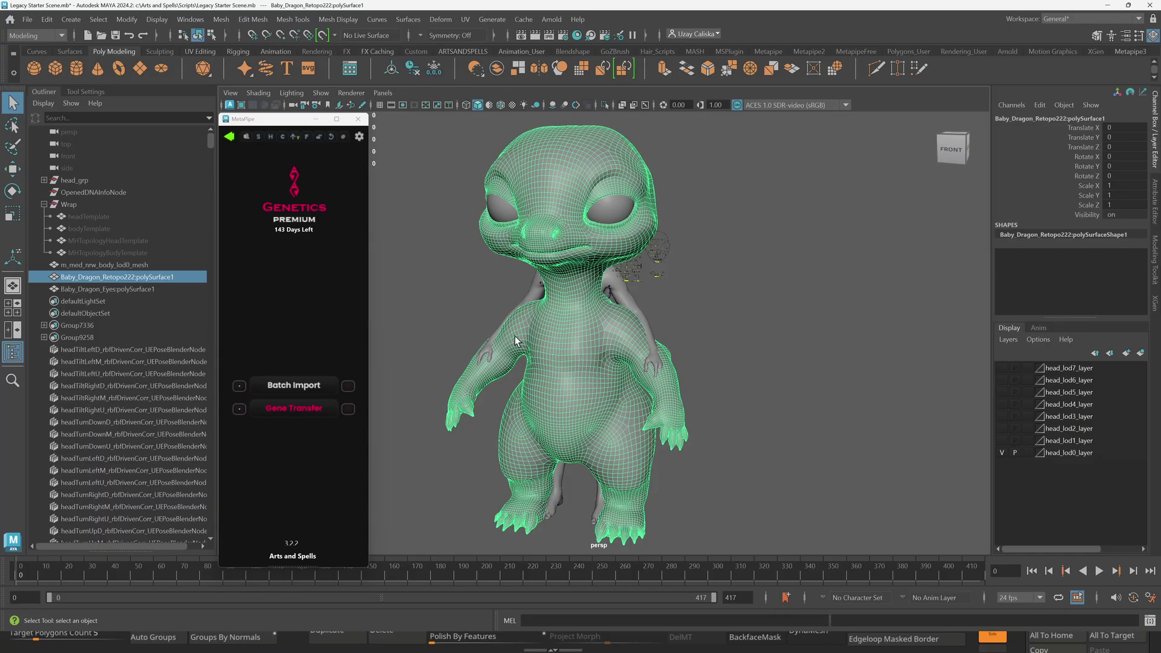
click(301, 410)
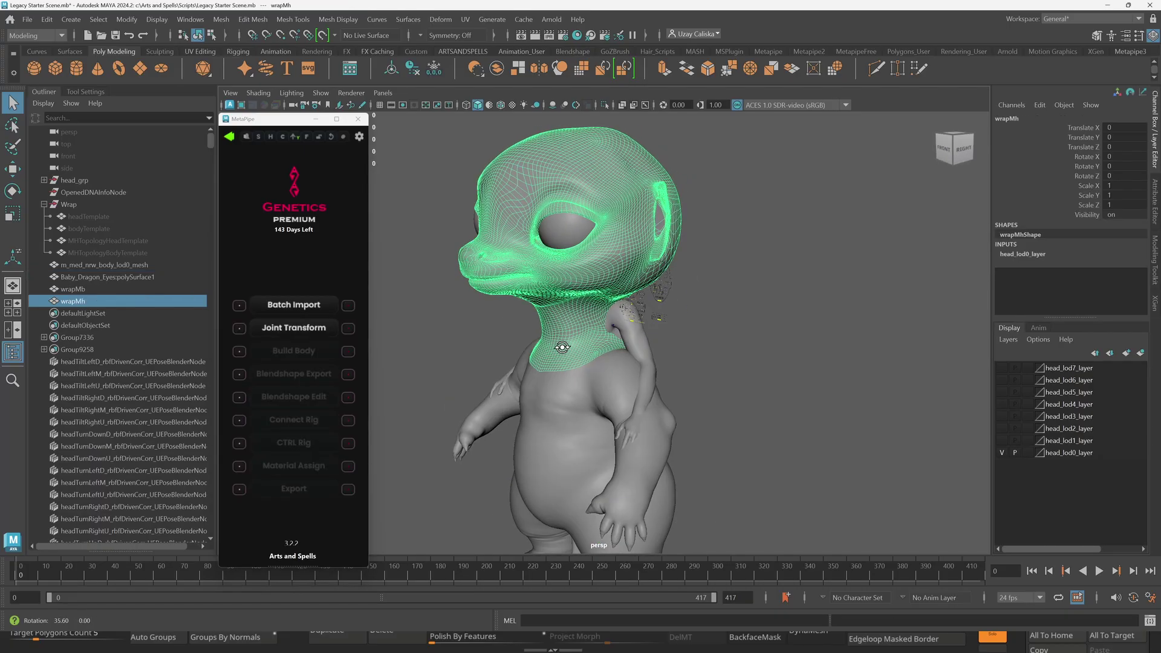
- Inspect the wrapMh head and wrapMb body meshes and select both together with the Baby_Dragon_Eyes mesh
alt+drag(589, 222, 616, 375)
shift+click(615, 371)
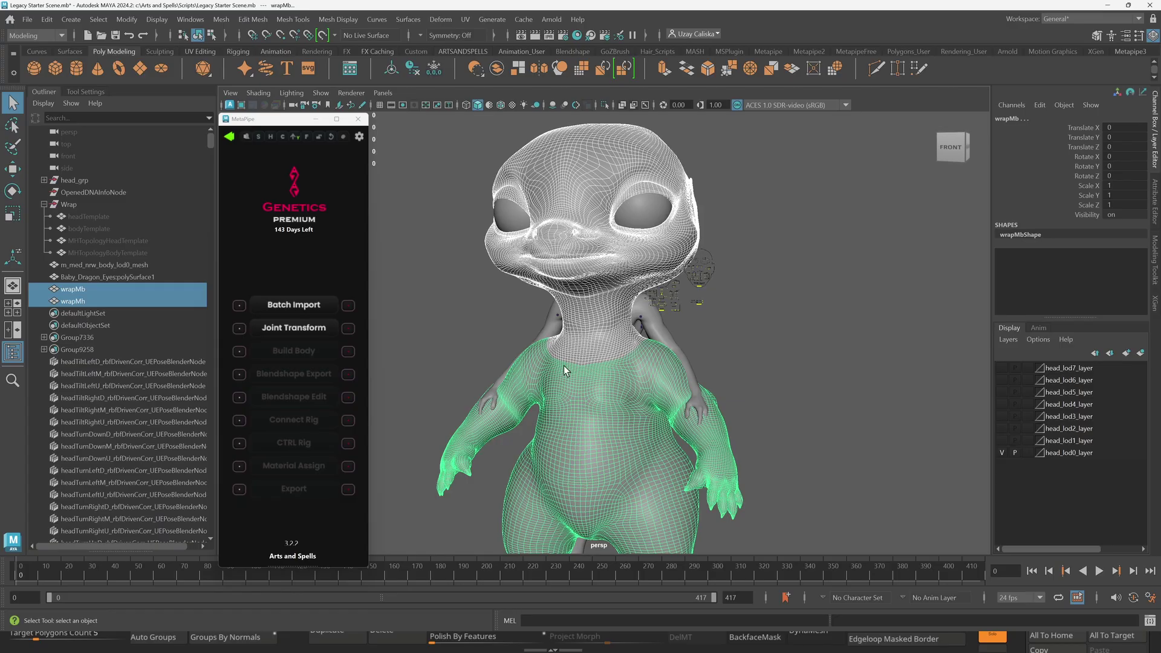
click(596, 414)
alt+middle_drag(608, 437, 597, 314)
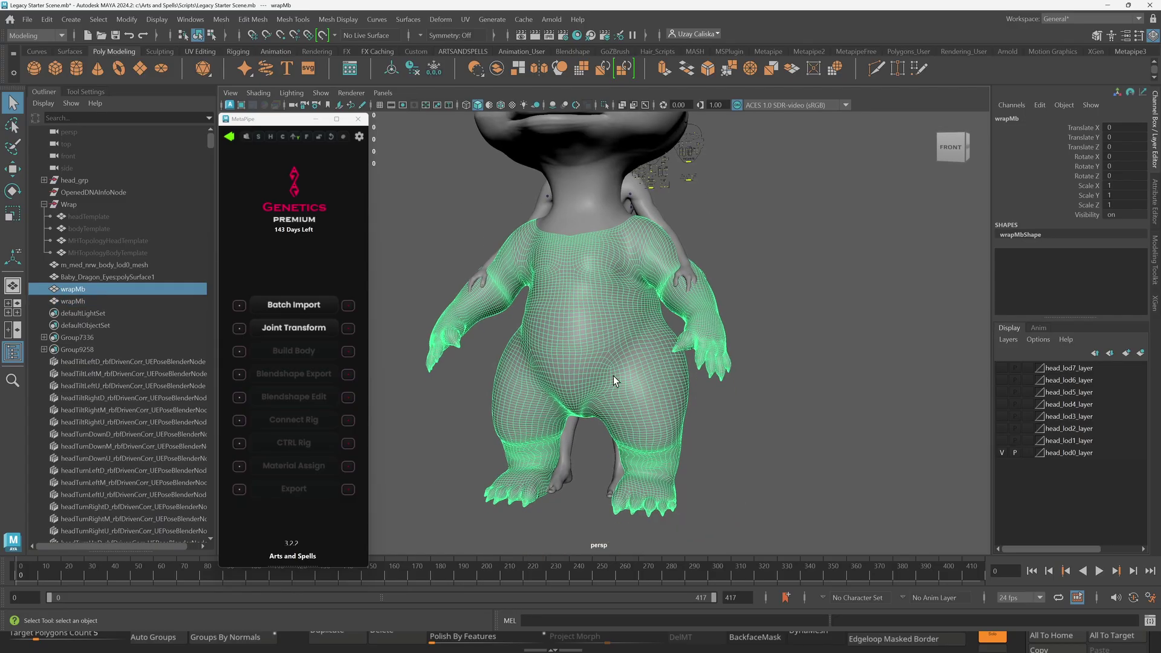
alt+right_drag(608, 374, 570, 242)
alt+middle_drag(570, 242, 570, 318)
shift+click(565, 317)
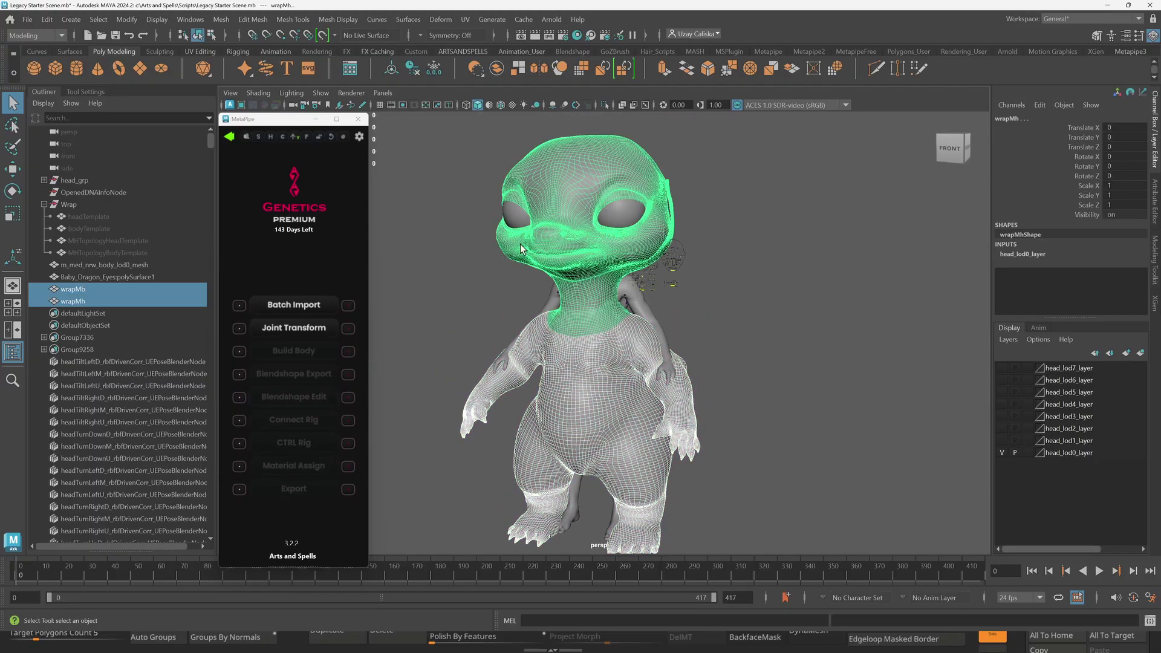
shift+click(514, 225)
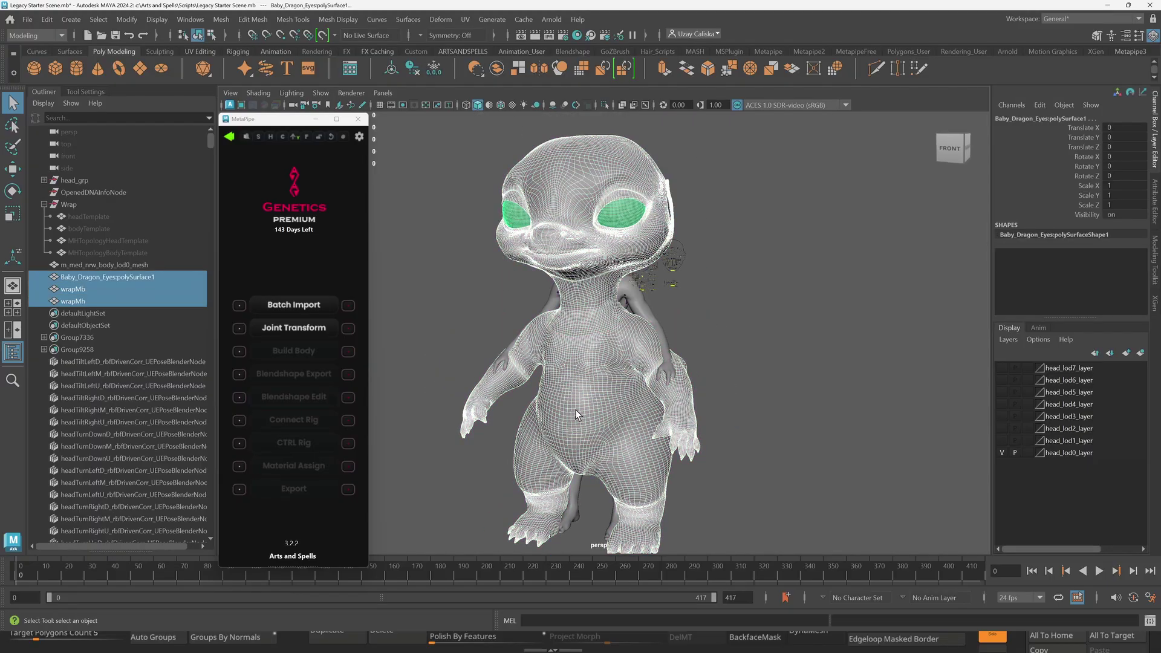
- Turn on SaveDNA and BuildBody for Joint Transform and run it on the selected head, body and eye meshes
click(240, 328)
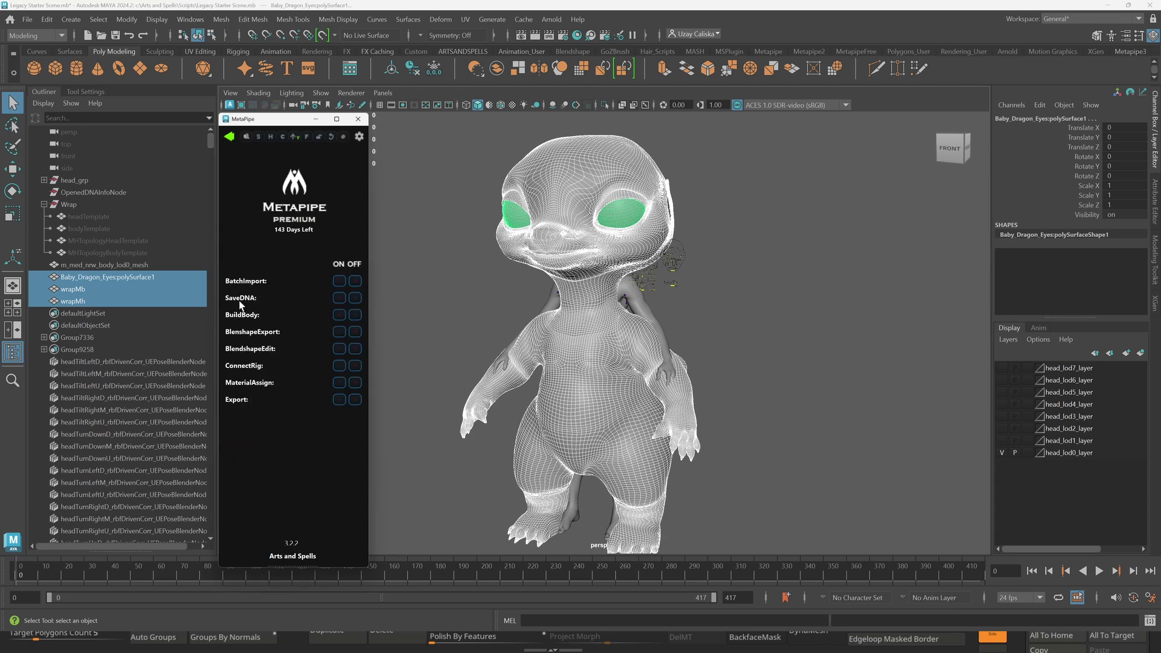
click(339, 298)
click(339, 314)
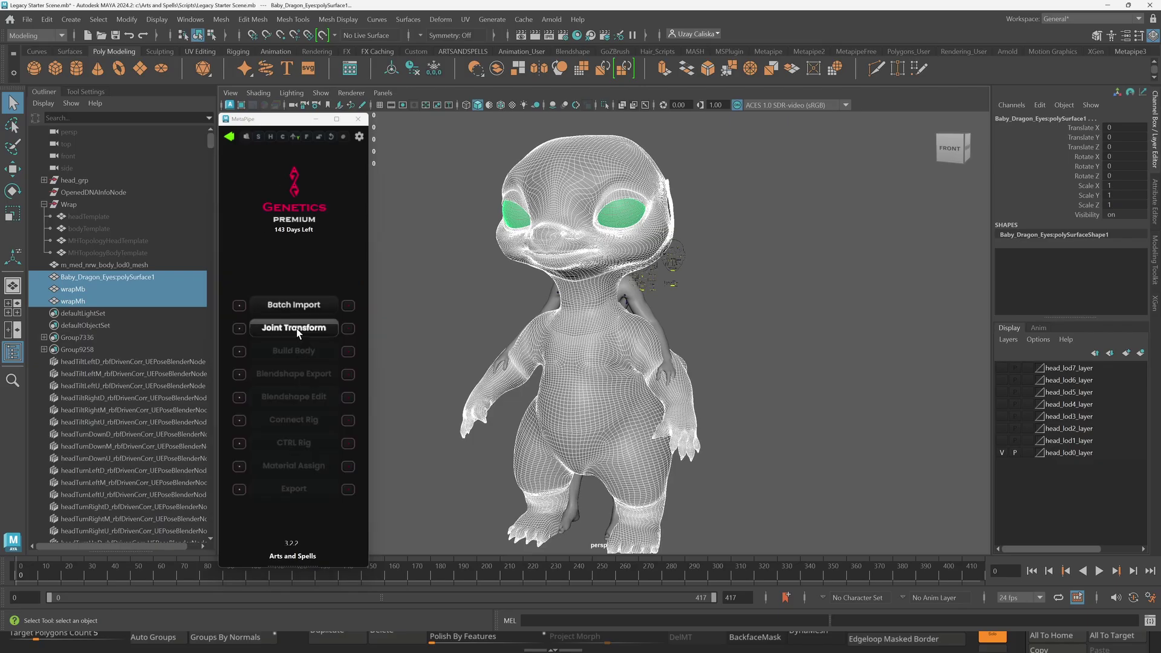
click(296, 328)
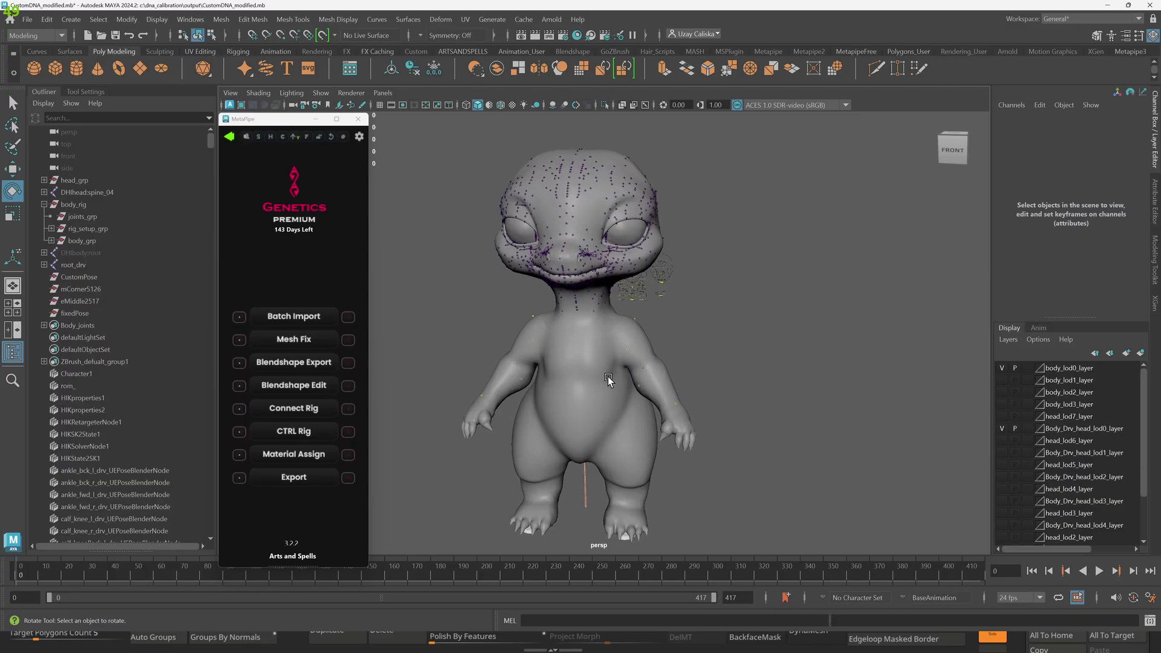
- Show the joints through the mesh, test-rotate the left upper arm joint and undo the rotation
click(646, 105)
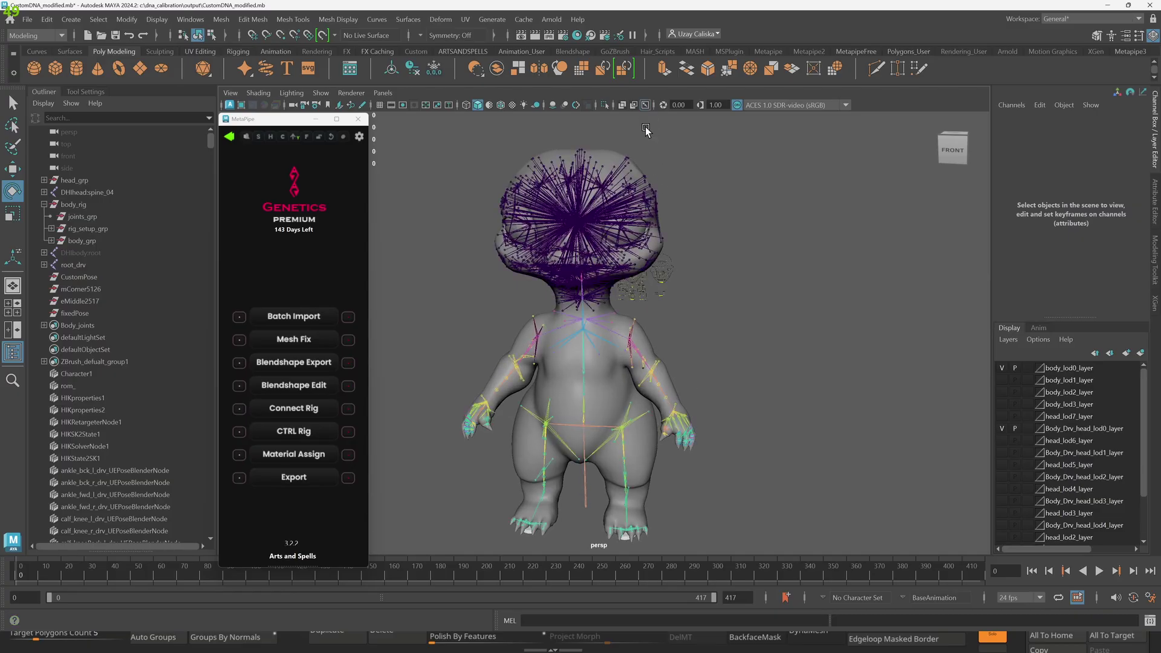
click(639, 354)
drag(659, 341, 674, 325)
key(ctrl+z)
key(ctrl+z)
key(ctrl+z)
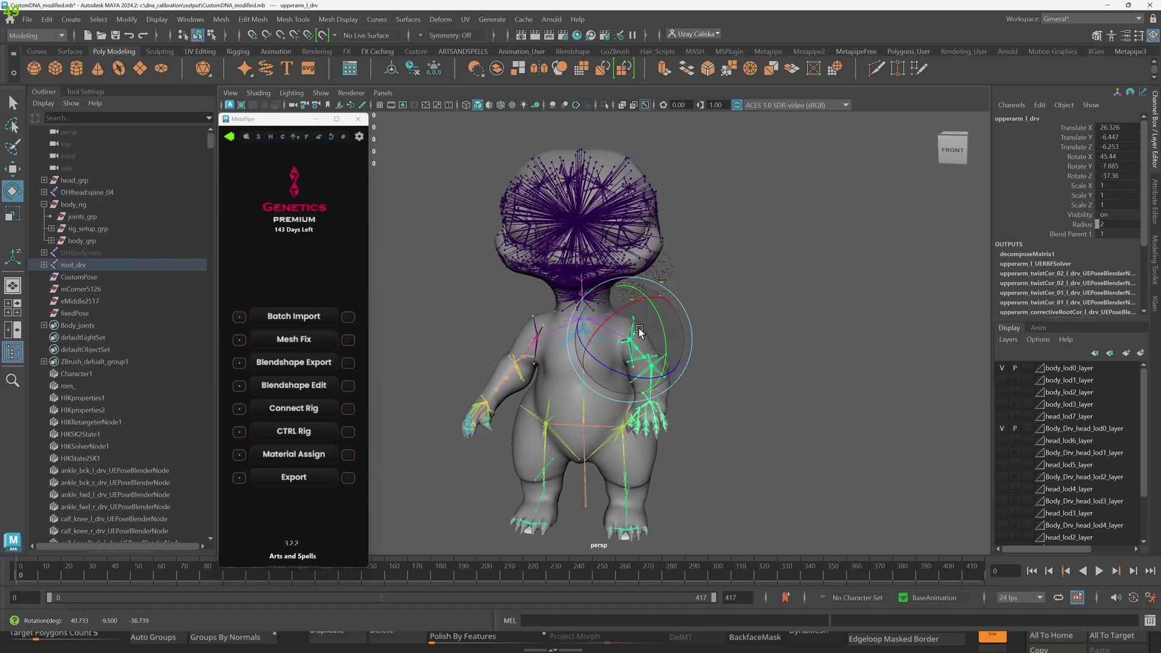
- Test-bend the left lower arm joint about 36° around its Z axis
alt+drag(714, 383, 658, 405)
scroll(653, 405, up, 5)
alt+middle_drag(643, 403, 583, 418)
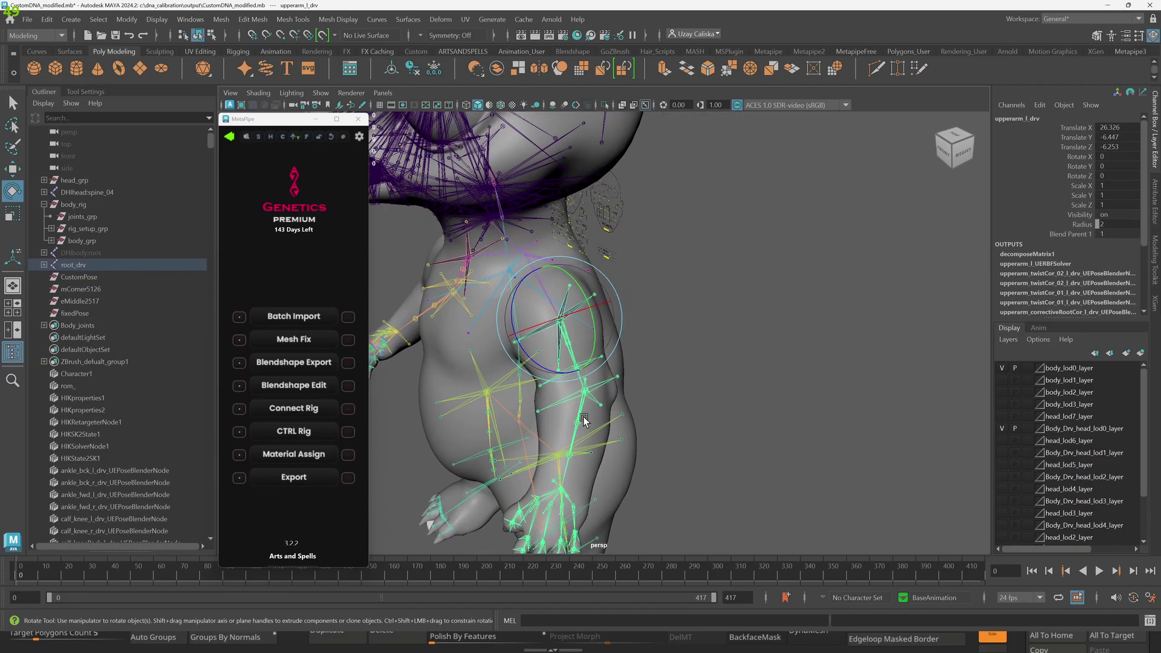
click(576, 436)
drag(575, 427, 546, 395)
key(ctrl+z)
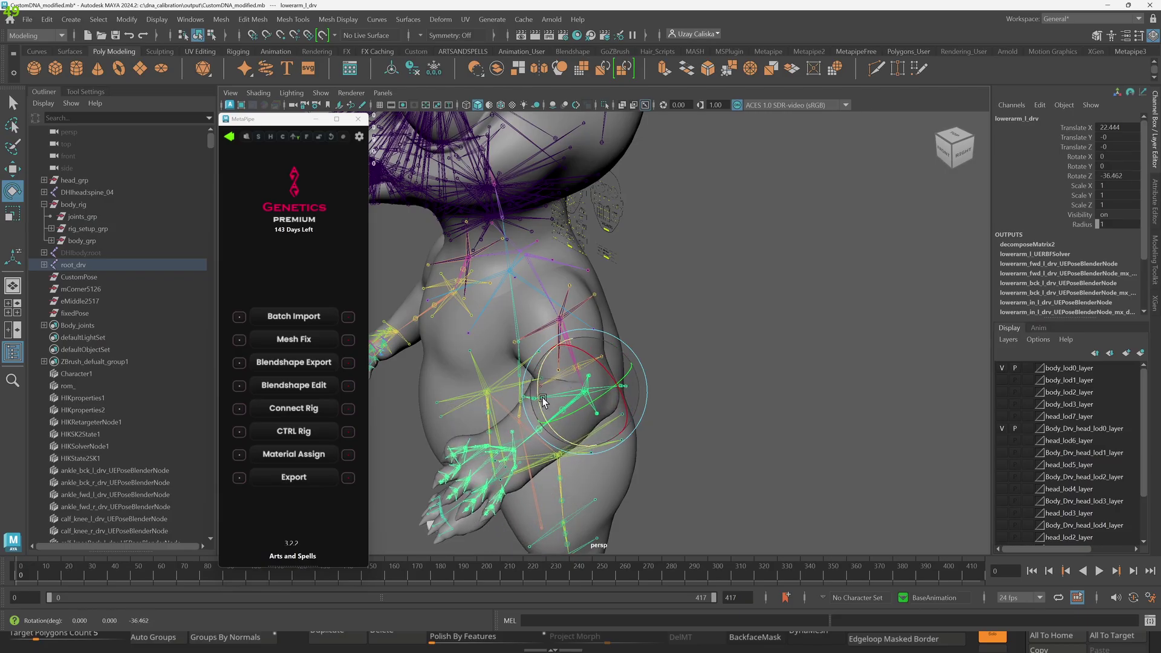
- Turn off X-ray joints, examine the bent elbow's deformation up close and undo the forearm rotation
key(w)
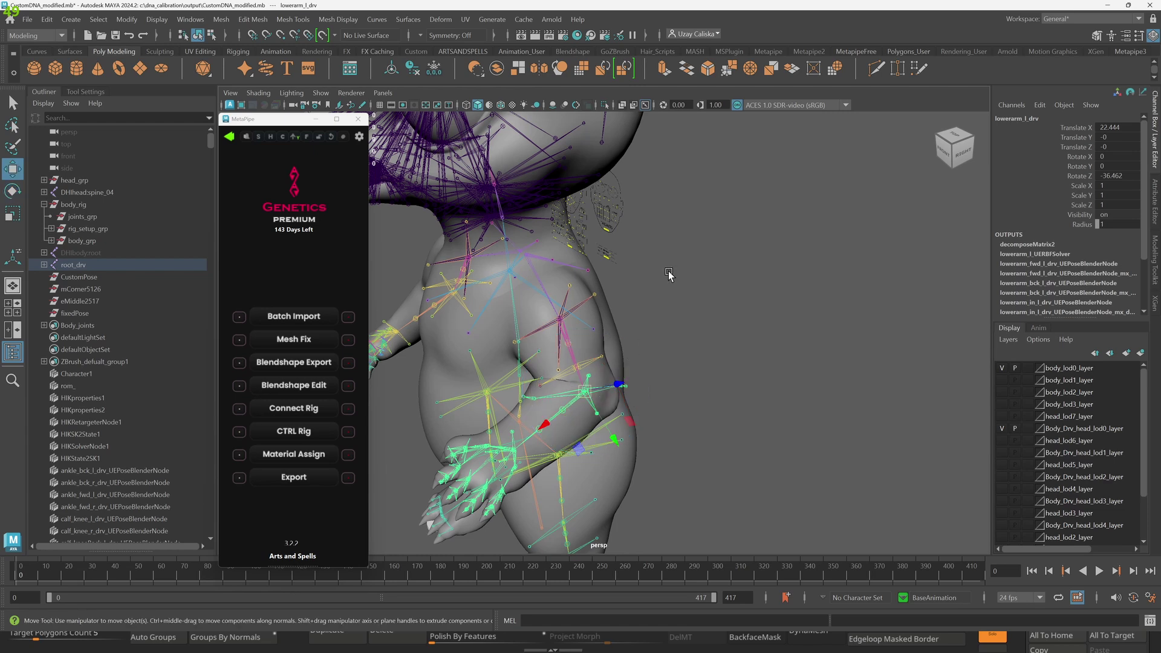
click(645, 105)
scroll(536, 371, up, 5)
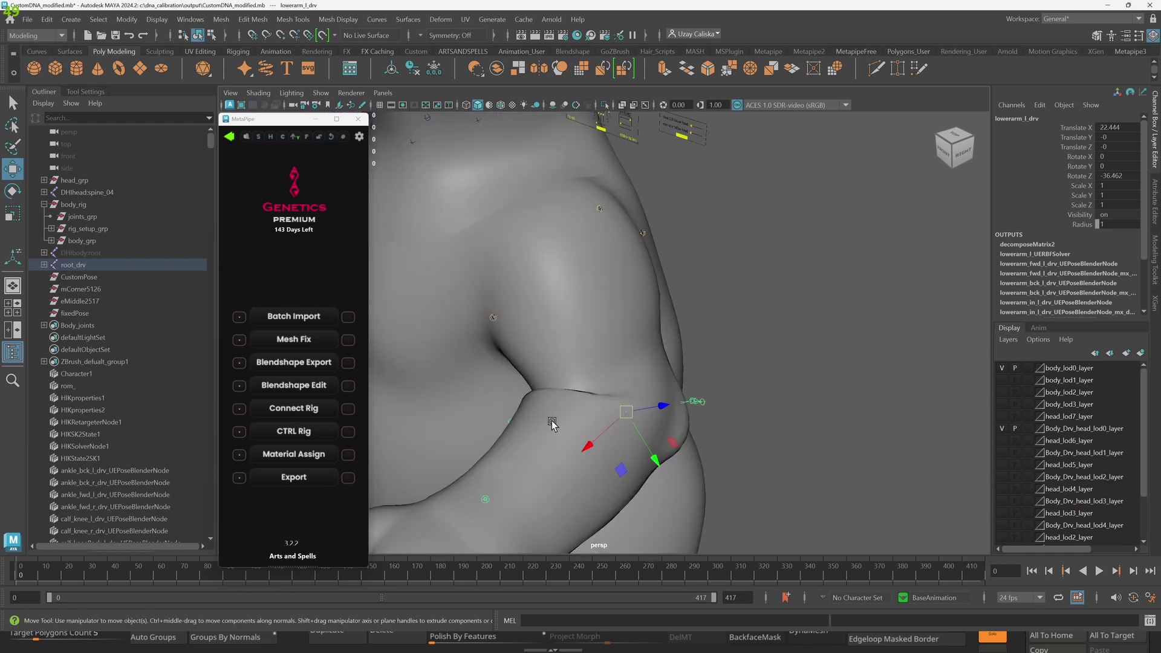
alt+drag(578, 411, 586, 443)
key(e)
key(ctrl+z)
key(ctrl+z)
key(ctrl+z)
key(ctrl+z)
- Test-rotate the left thigh joint to check the hip deformation and undo the rotation
scroll(538, 408, down, 3)
alt+middle_drag(584, 484, 601, 433)
click(601, 433)
click(598, 428)
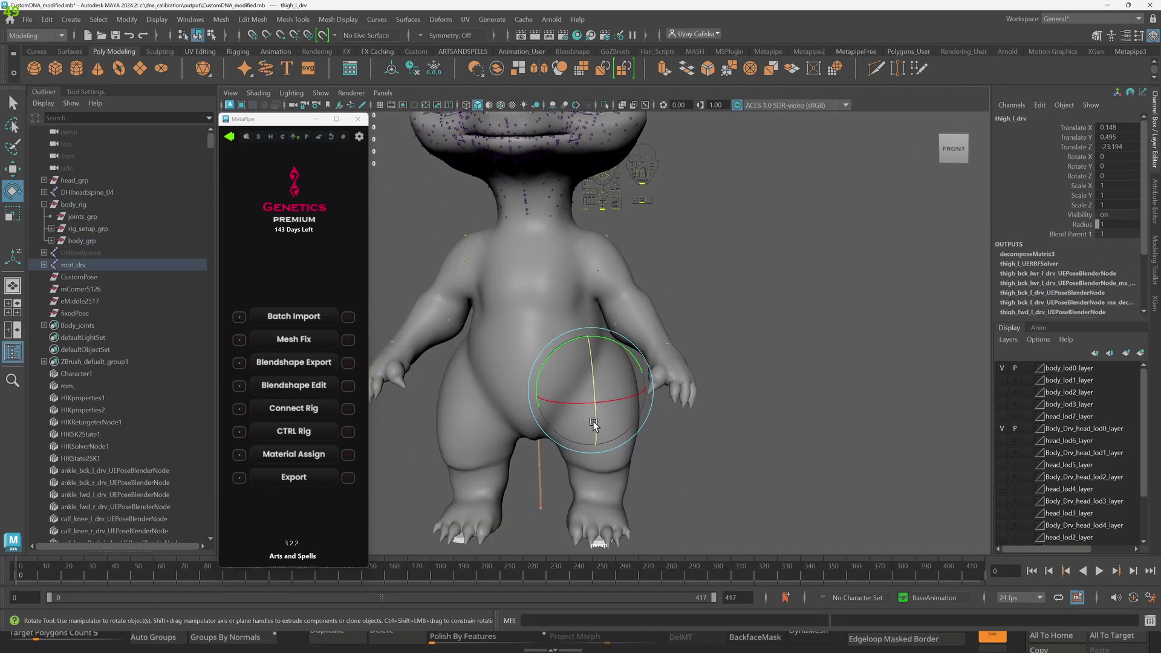
drag(599, 417, 540, 410)
key(ctrl+z)
key(ctrl+z)
- Show the joints through the mesh, test-bend the left calf joint about 61° around Z and undo it
click(598, 481)
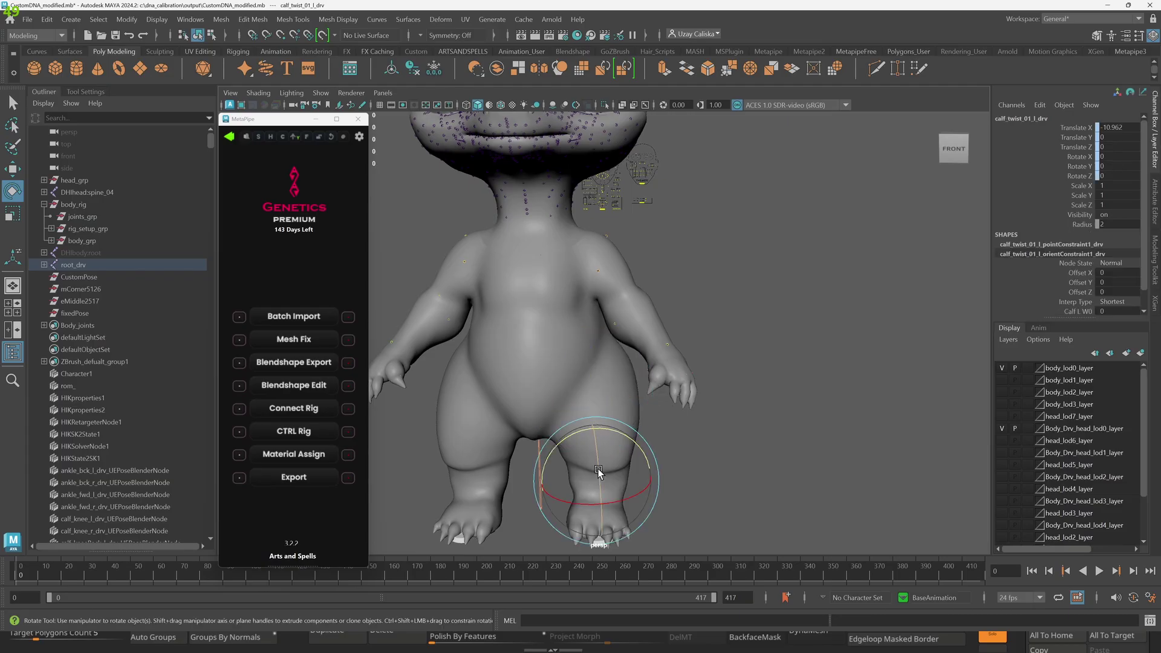
alt+drag(595, 483, 665, 481)
click(644, 482)
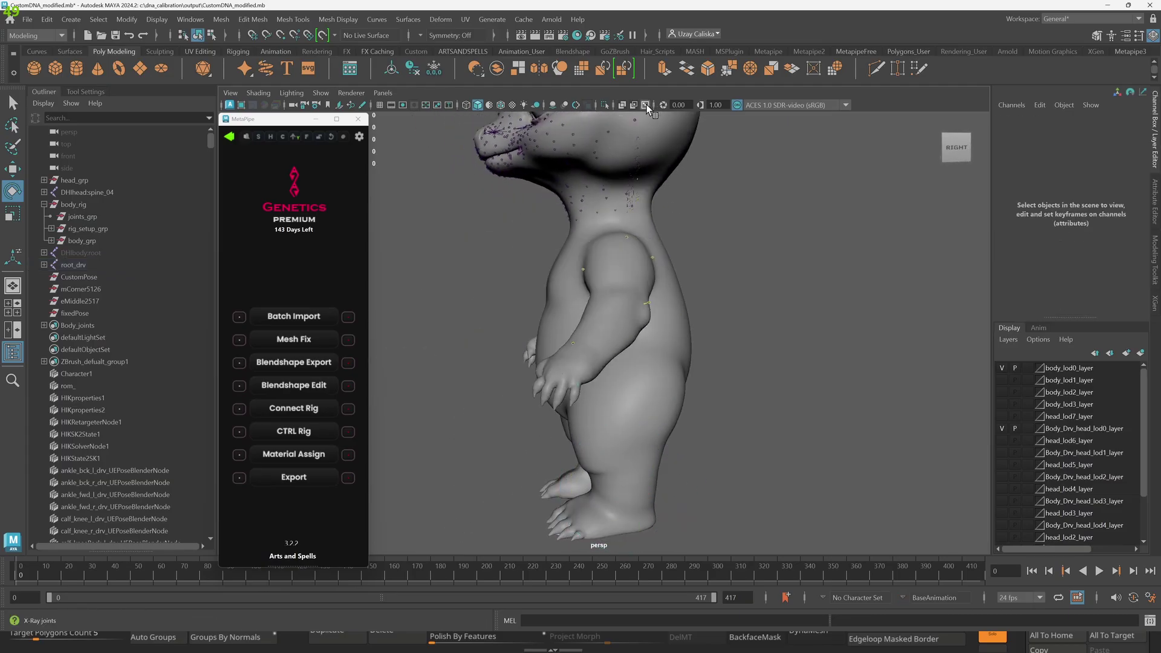
click(645, 105)
click(622, 482)
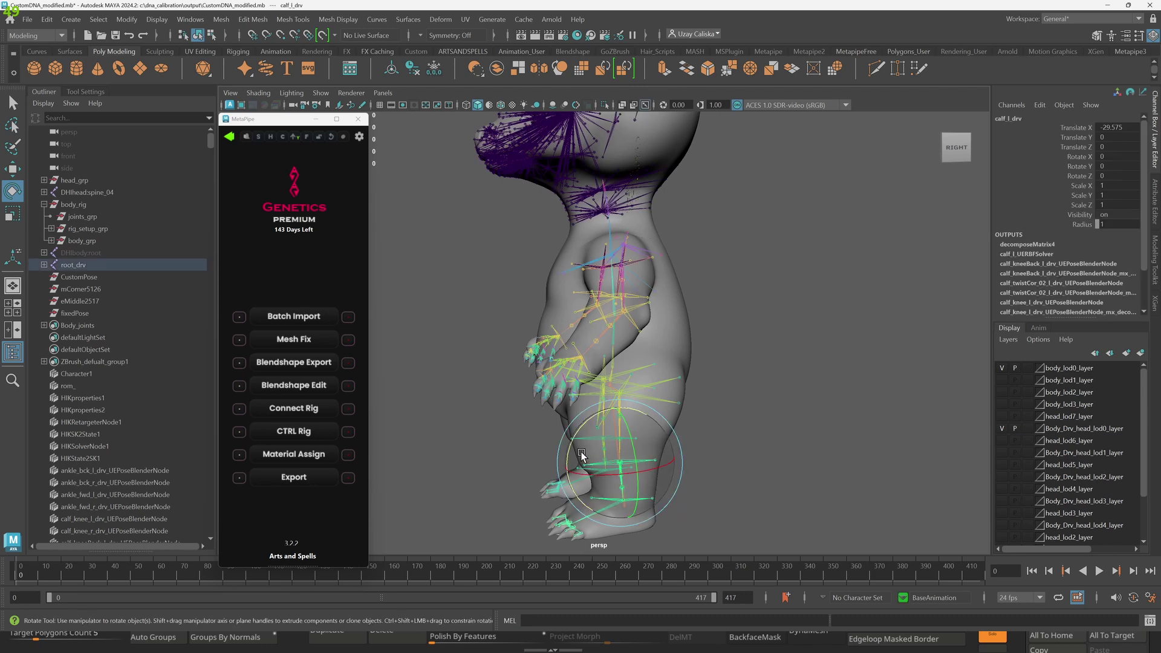
drag(576, 449, 594, 469)
key(ctrl+z)
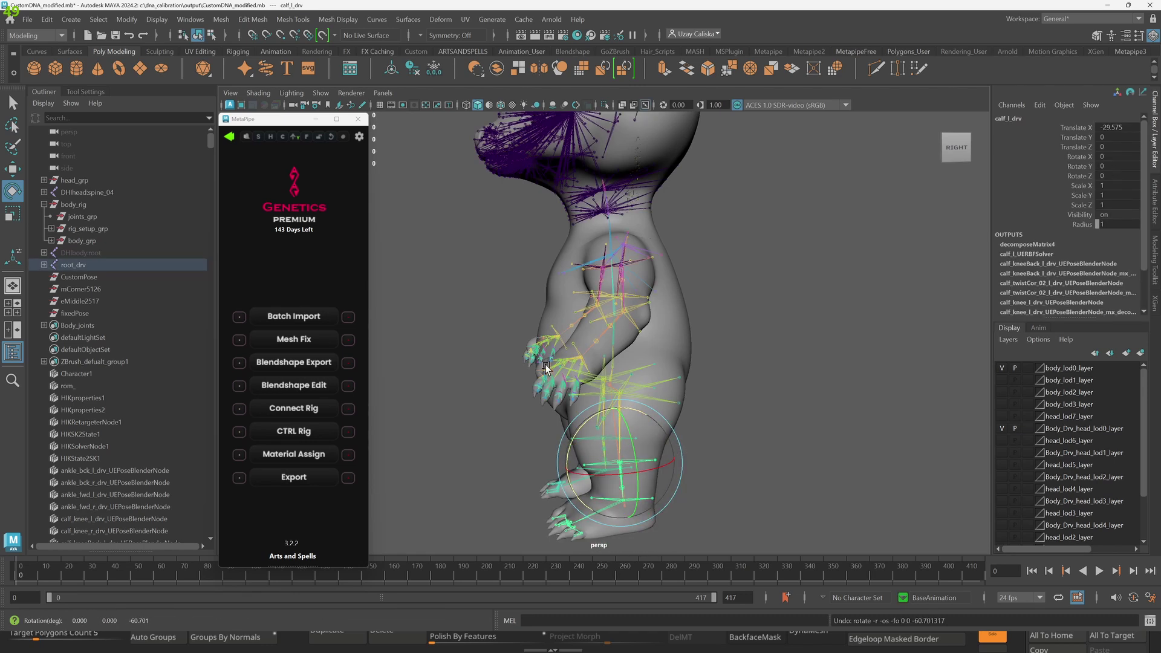
- Test-rotate the spine_04_drv joint, undo the rotation and turn off X-ray joints
alt+drag(544, 364, 609, 359)
alt+middle_drag(505, 307, 571, 444)
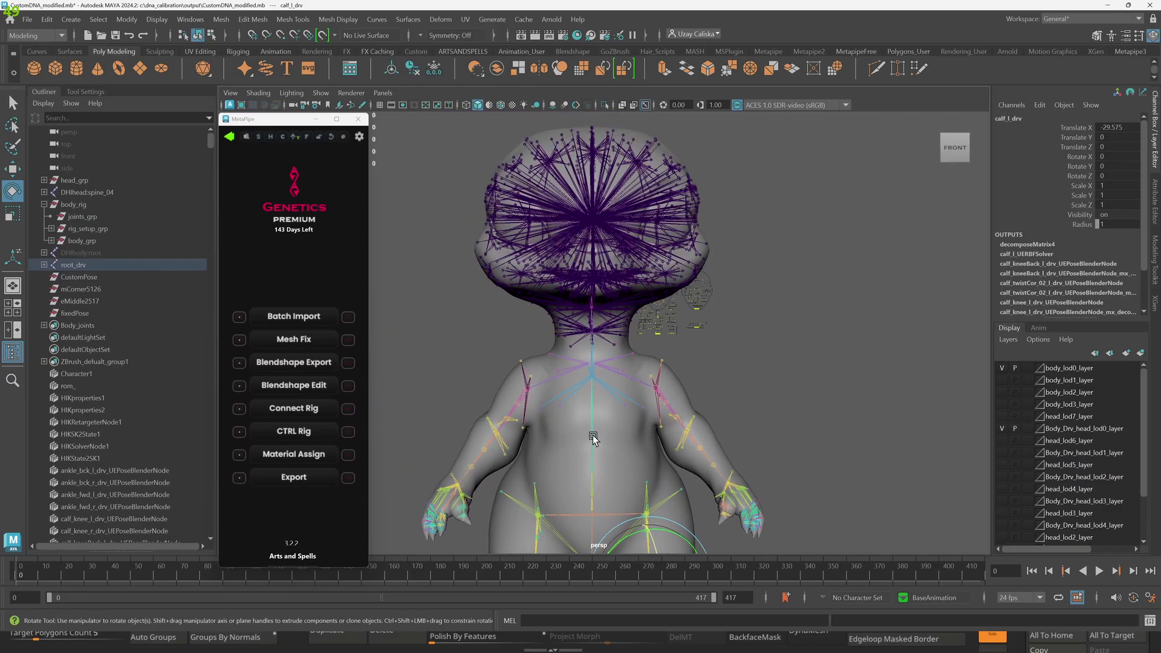
click(593, 436)
alt+drag(594, 437, 590, 410)
key(ctrl+z)
key(ctrl+z)
key(ctrl+z)
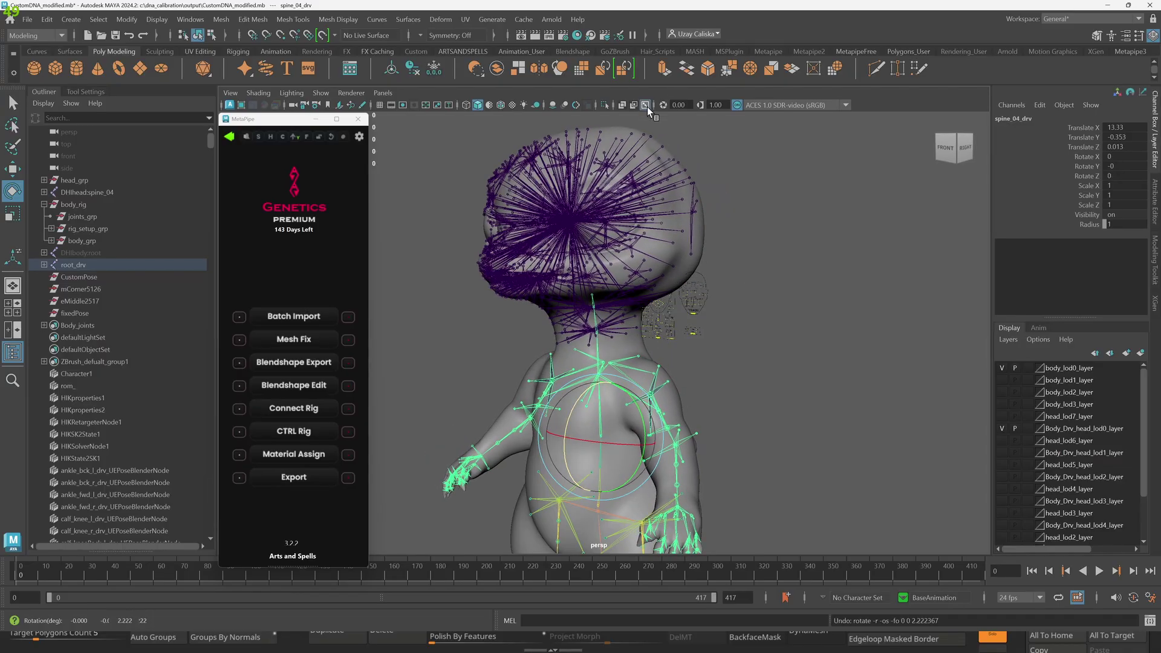
click(645, 106)
- Test the jaw opening with the CTRL_C_jaw control on the face board and undo the movement
key(w)
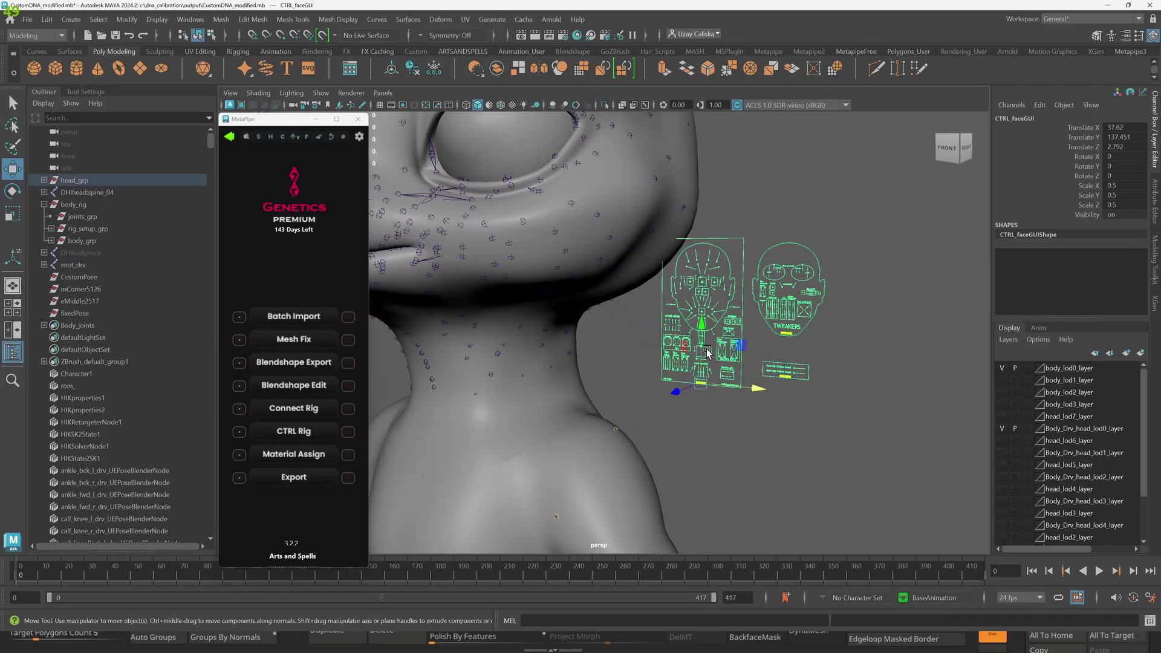
click(707, 350)
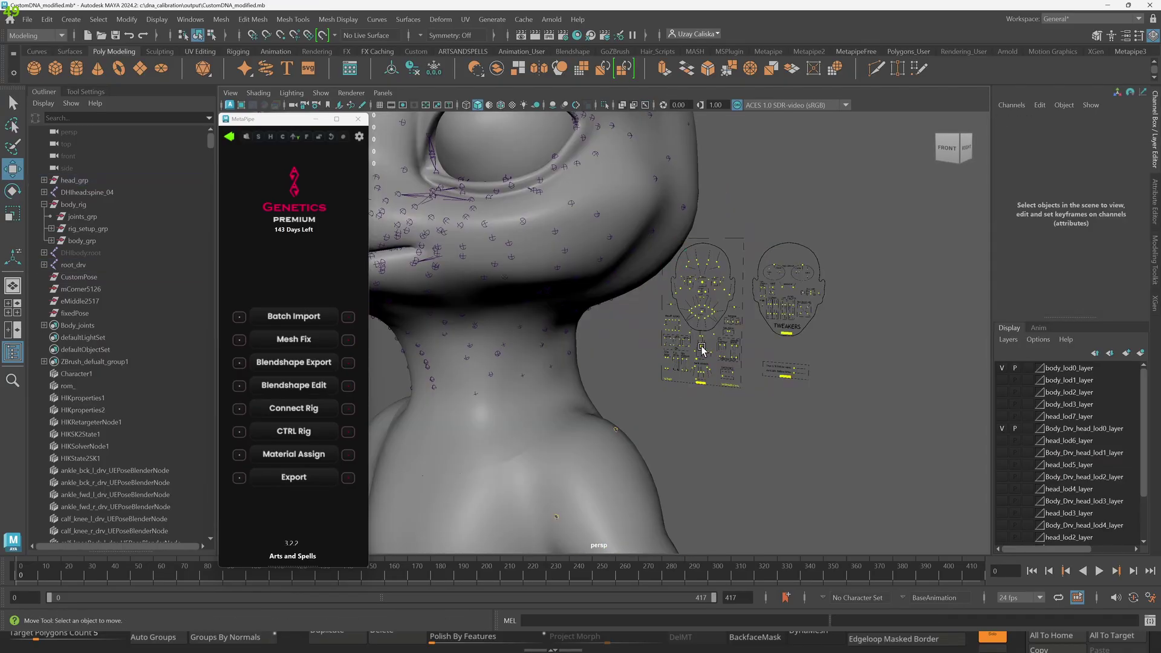
click(702, 346)
mouse_move(687, 363)
alt+mouse_down()
mouse_move(667, 378)
mouse_move(696, 388)
mouse_move(682, 394)
mouse_move(691, 396)
mouse_move(696, 376)
alt+mouse_up()
key(ctrl+z)
key(ctrl+z)
key(ctrl+z)
key(ctrl+z)
key(ctrl+z)
key(ctrl+z)
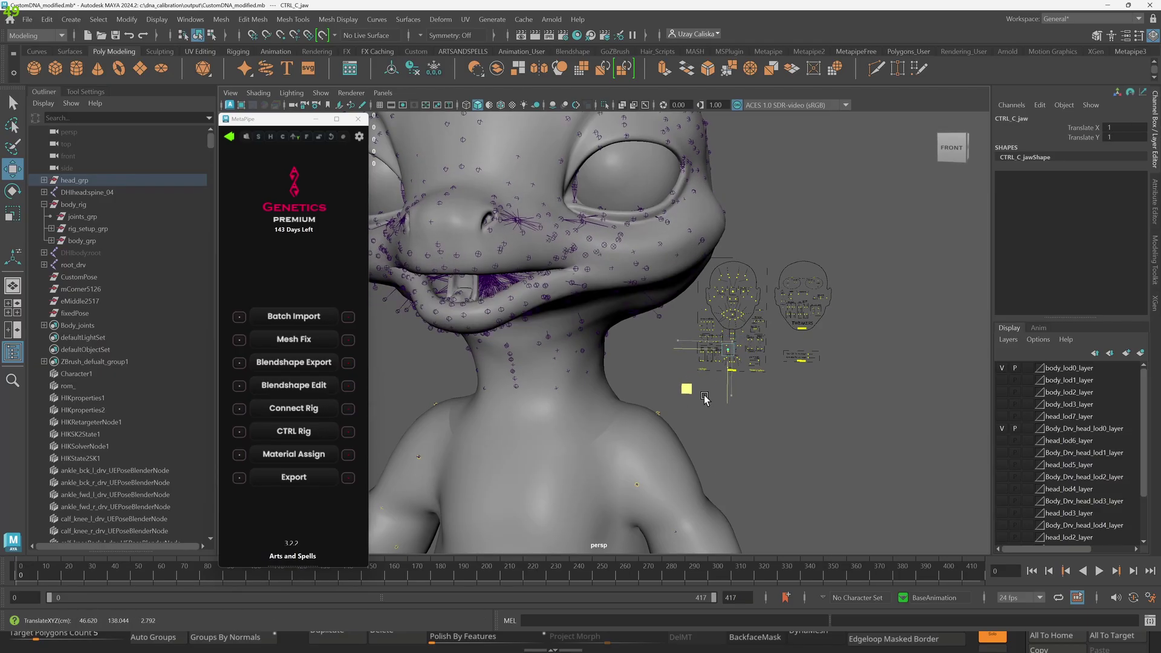
scroll(665, 381, down, 5)
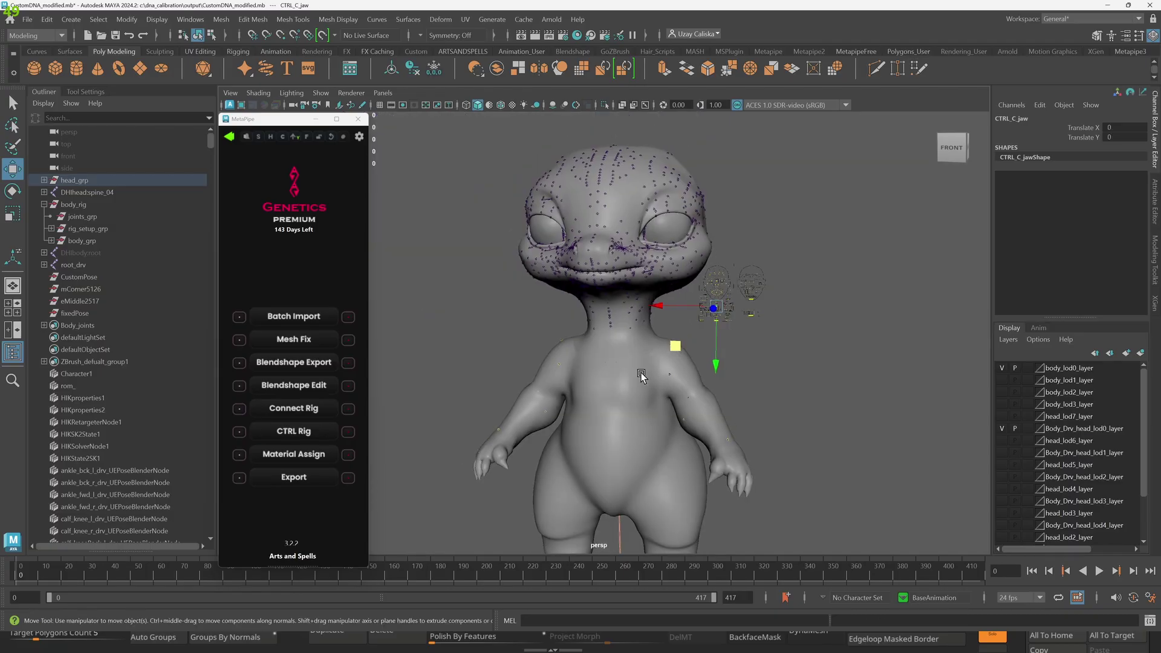
- Run Blendshape Export and examine the shape files in the modified subfolder of the blendshapes output folder
click(295, 367)
click(308, 367)
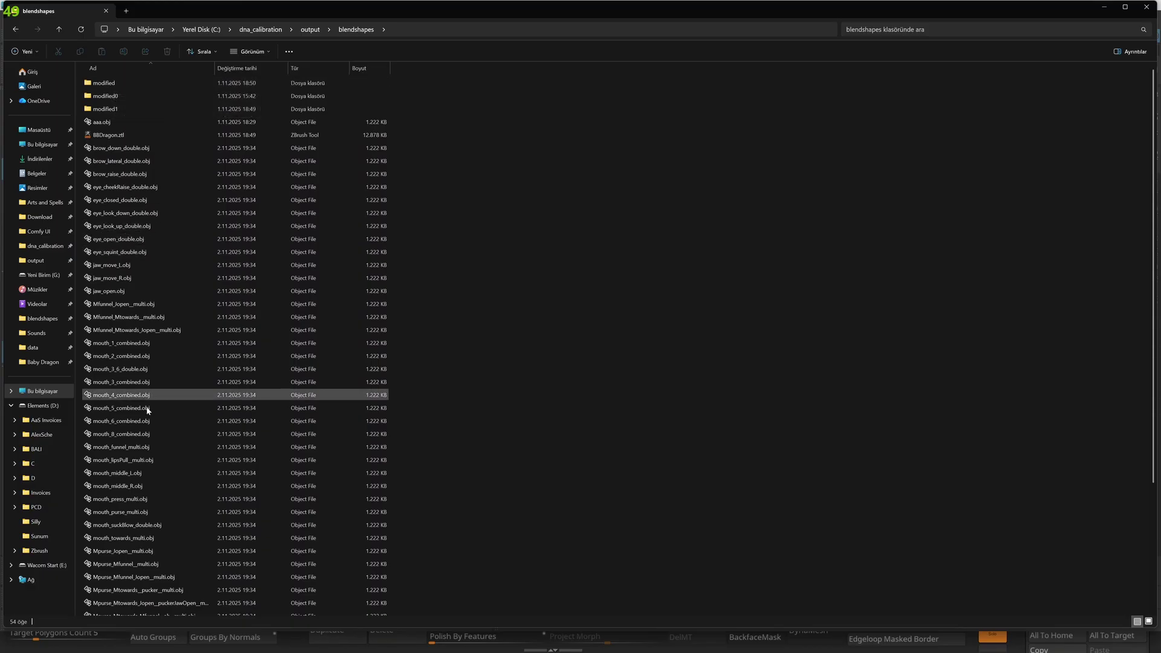
double_click(100, 87)
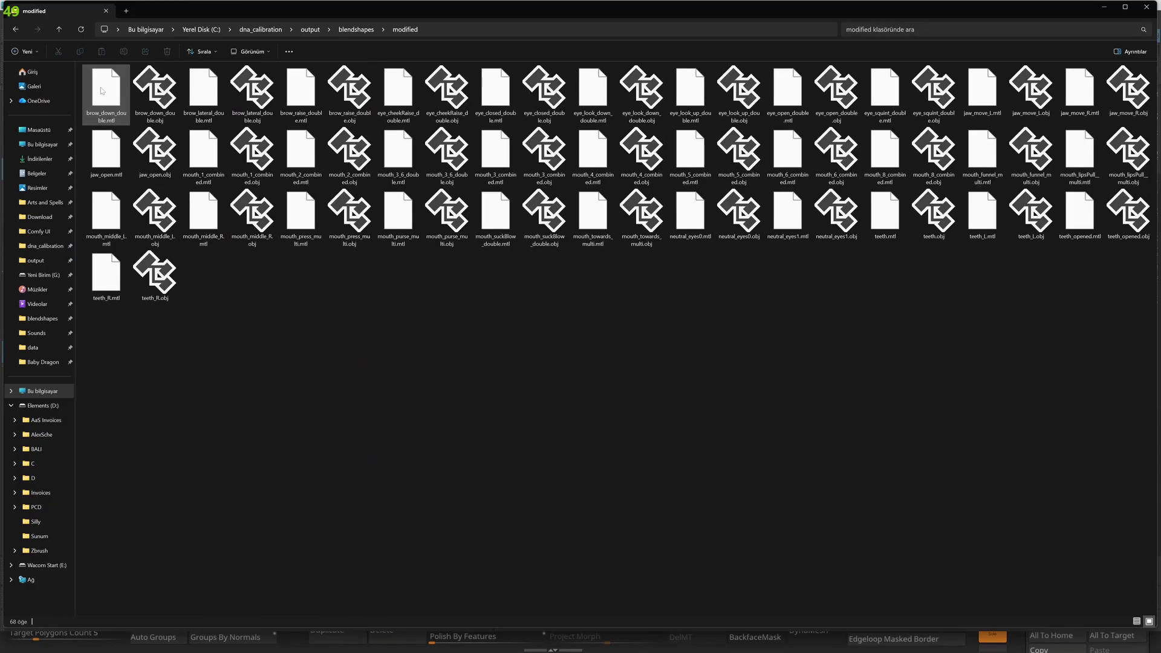
drag(133, 283, 1123, 129)
drag(879, 276, 878, 294)
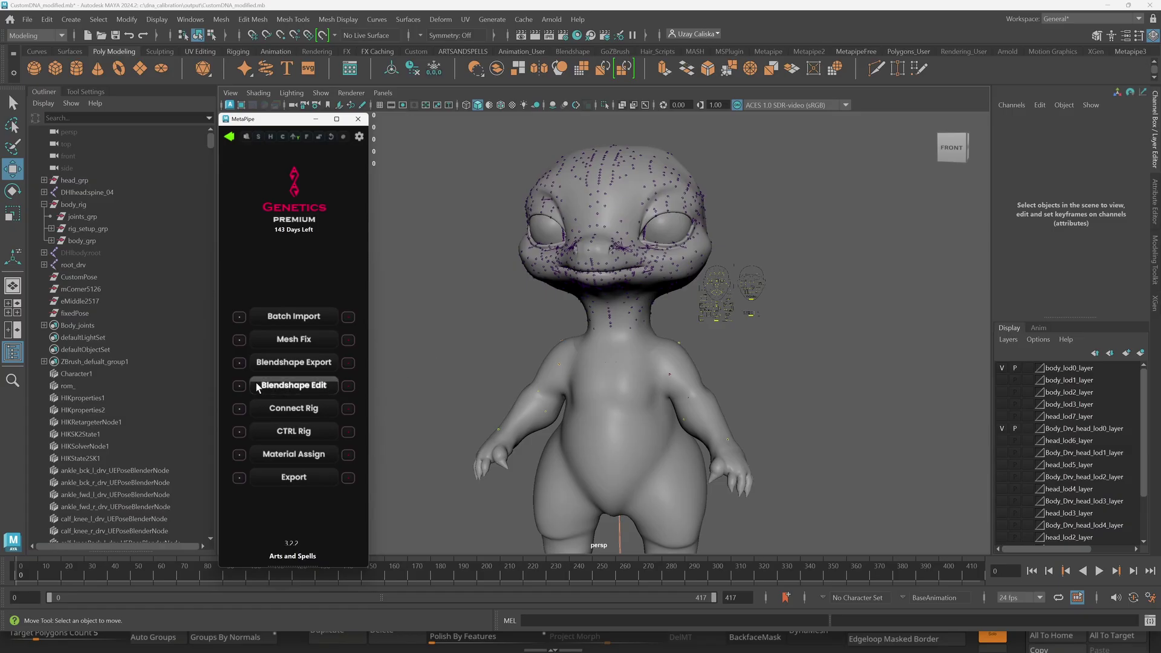
- Set the Blendshape Edit option EditMode to A and return to the Genetics tool list
click(254, 385)
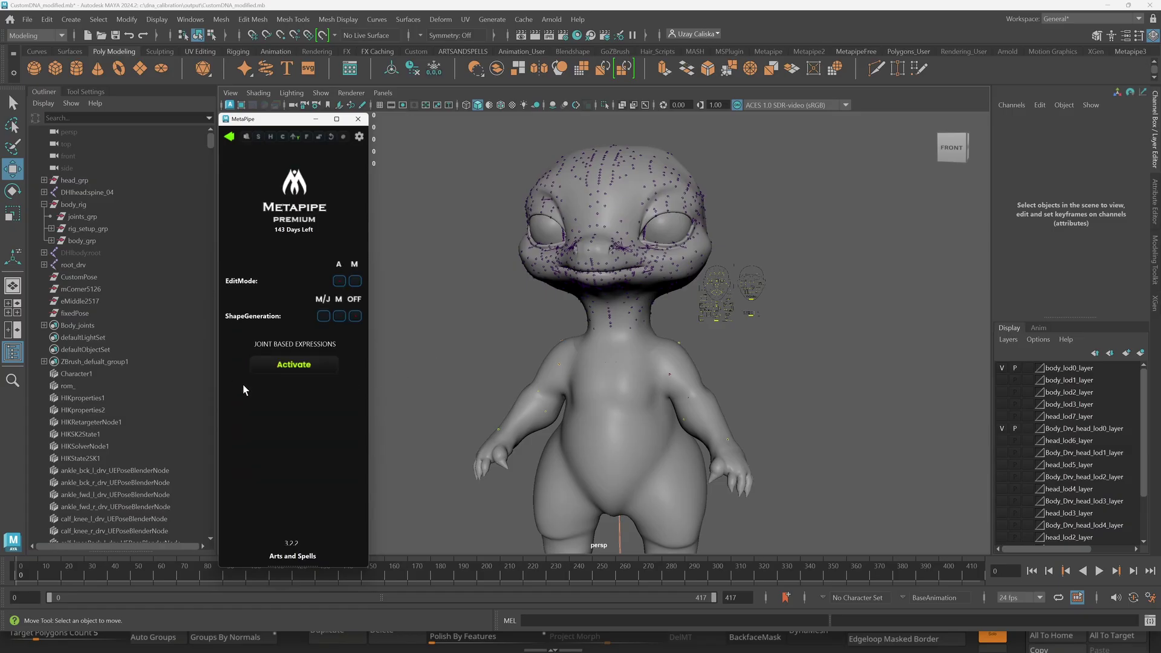
click(340, 280)
click(230, 137)
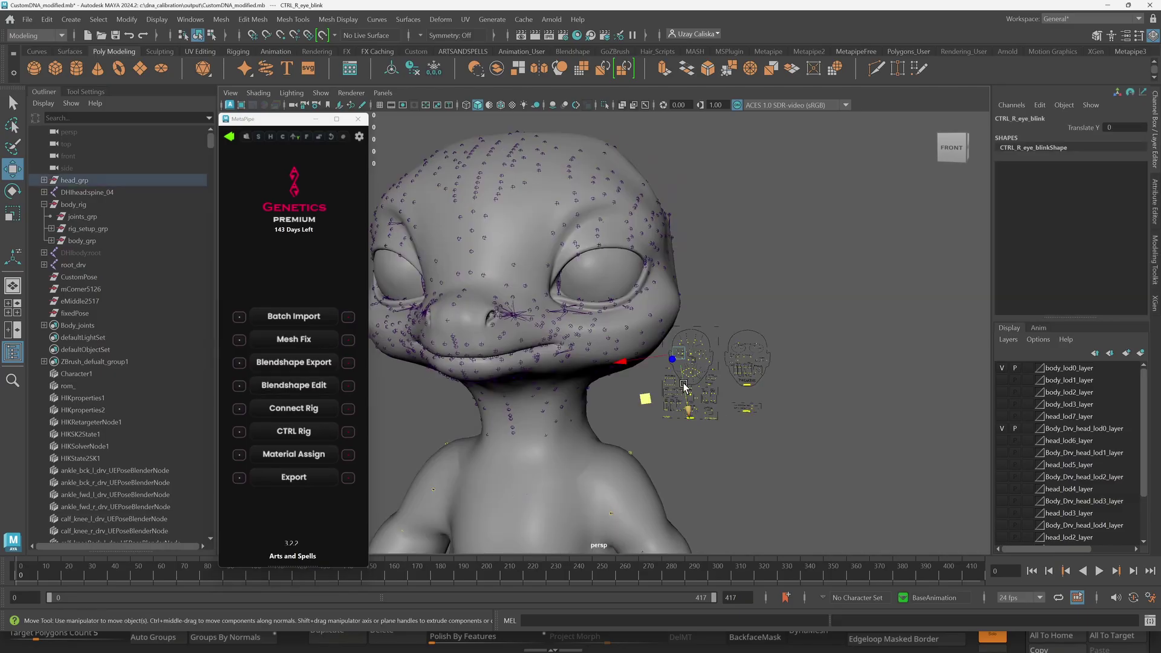
- Test the eye blink with the CTRL_R_eye_blink control and undo the movement
drag(687, 407, 695, 419)
alt+drag(549, 387, 527, 401)
scroll(527, 400, down, 3)
key(ctrl+z)
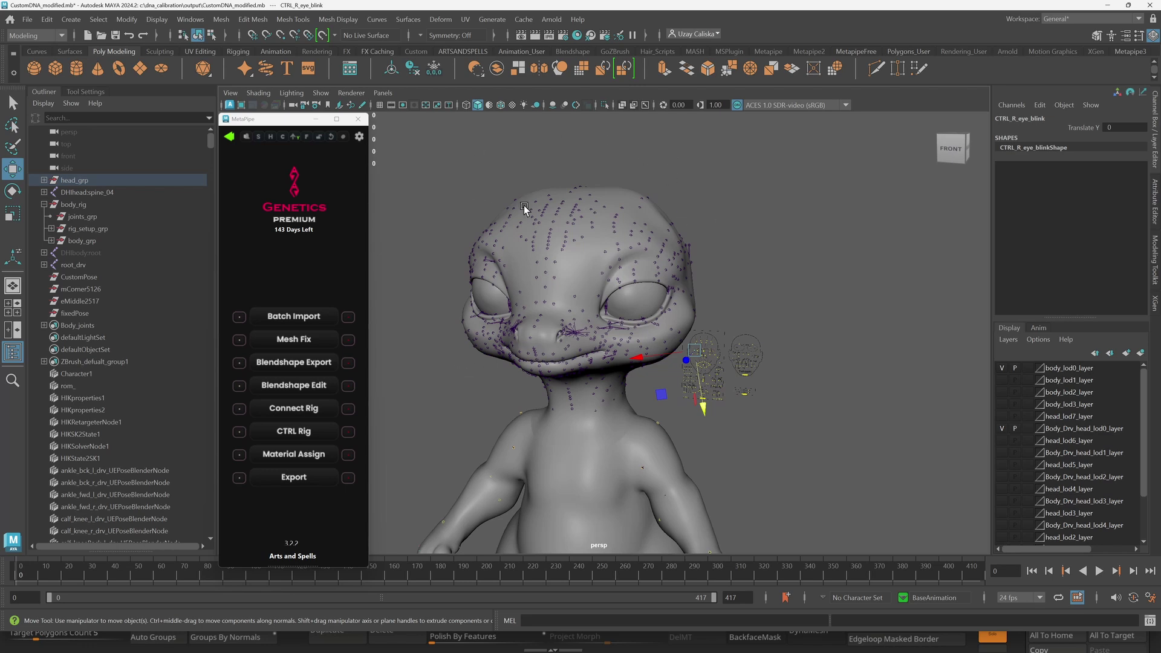
scroll(515, 396, down, 2)
alt+middle_drag(514, 411, 546, 367)
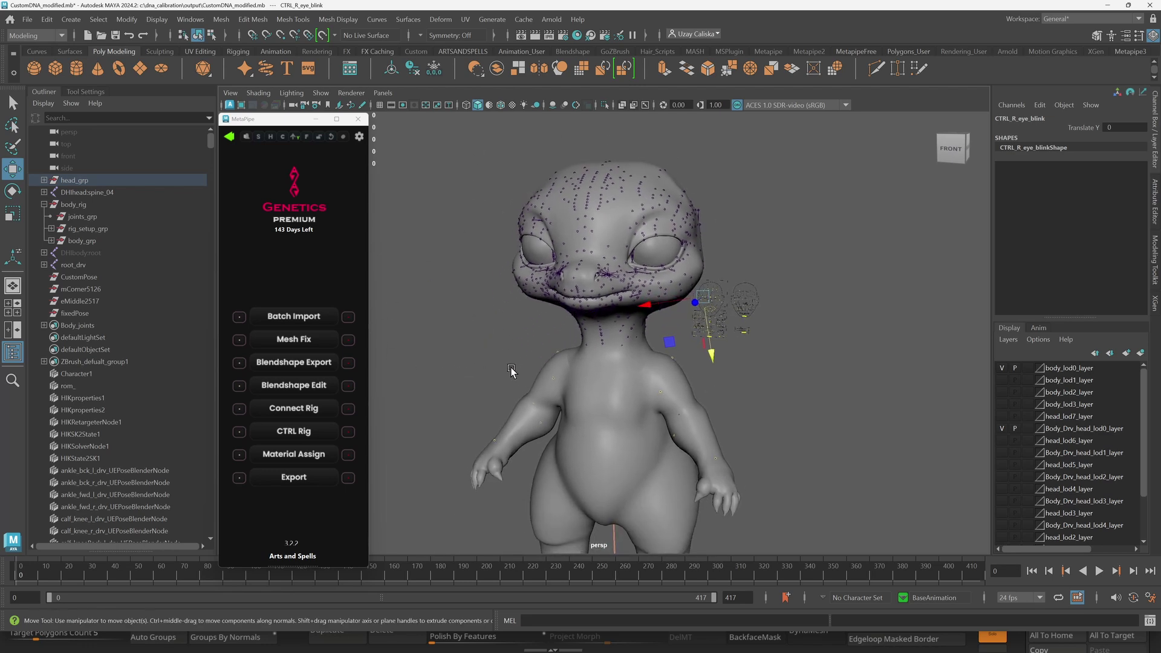
- Batch import the Baby_Dragon_Extra horns and spikes mesh and connect it to the rig's Head joint
click(294, 317)
click(673, 201)
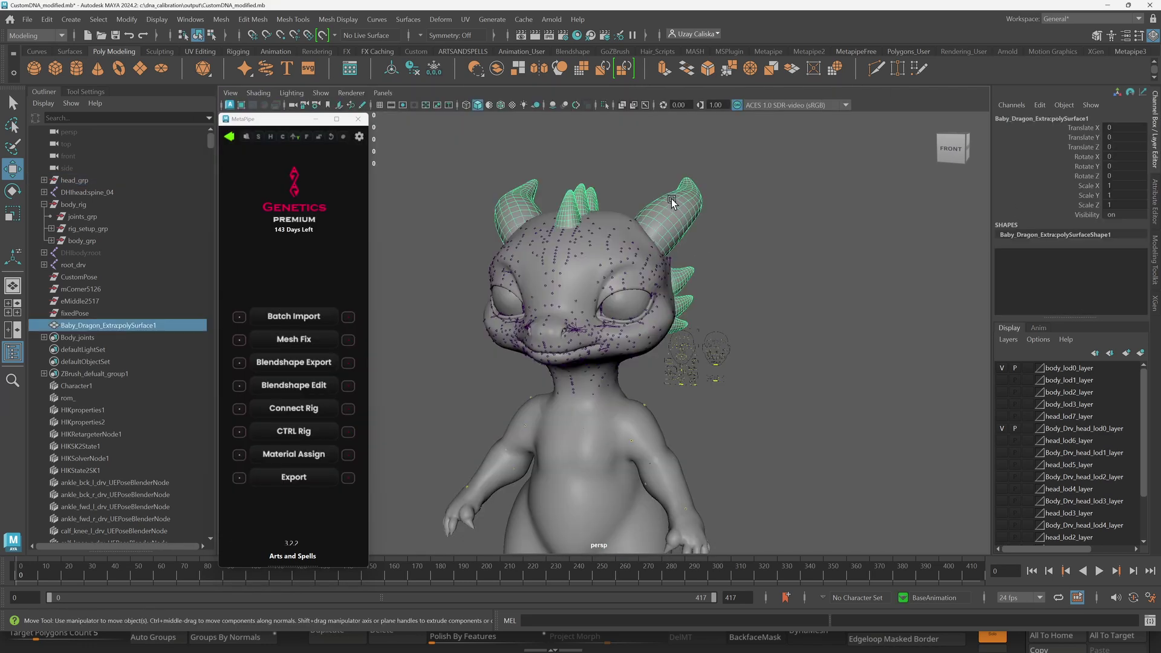
click(290, 411)
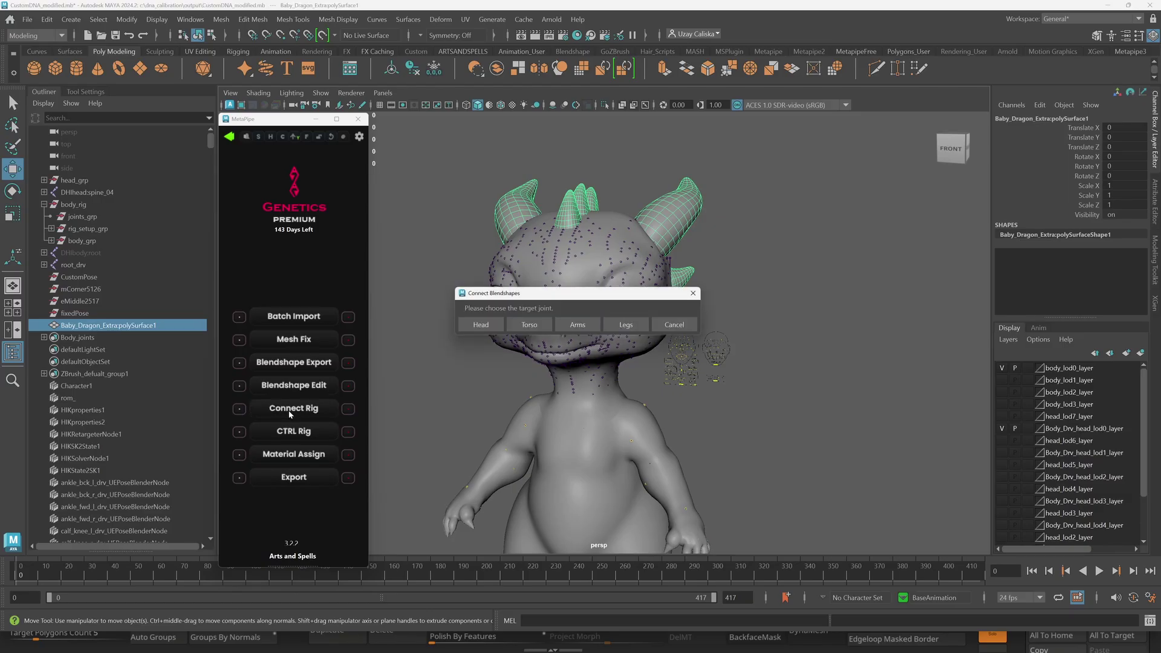
click(478, 326)
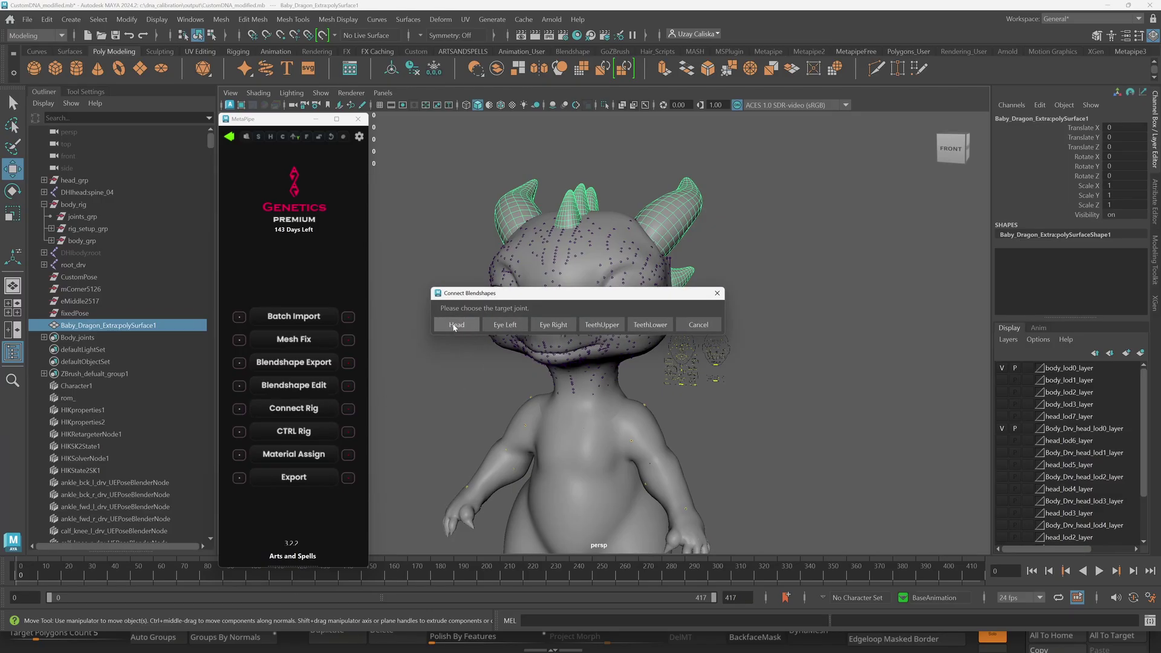
click(455, 327)
- Test-rotate the DHIhead:spine_04 joint to check that the horns and spikes follow the head
click(590, 451)
key(e)
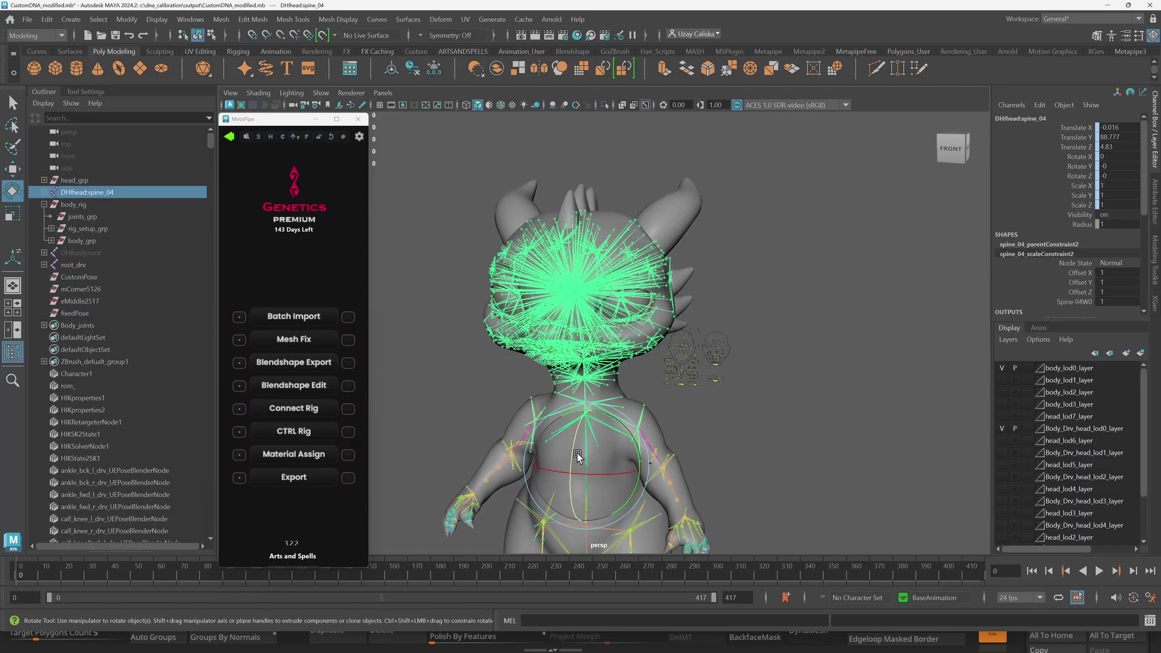
mouse_move(576, 461)
mouse_down()
mouse_move(576, 471)
mouse_move(582, 448)
mouse_move(571, 466)
mouse_up()
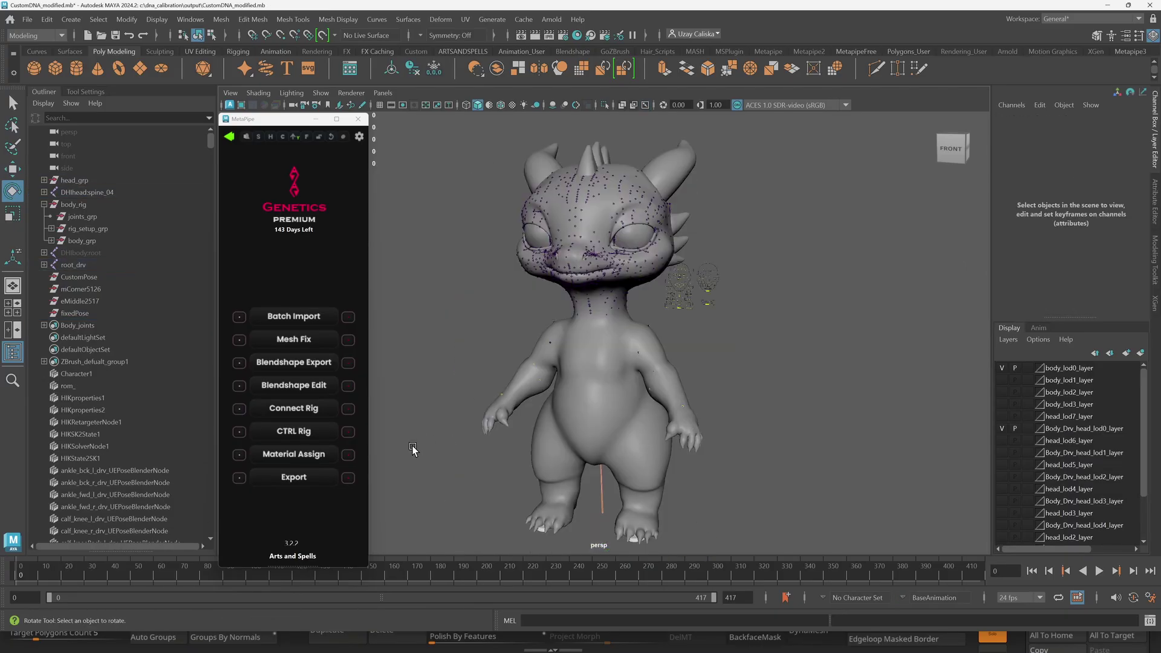
- Run Material Assign on the dragon and review the LOD and mesh choices in the Export settings
click(294, 454)
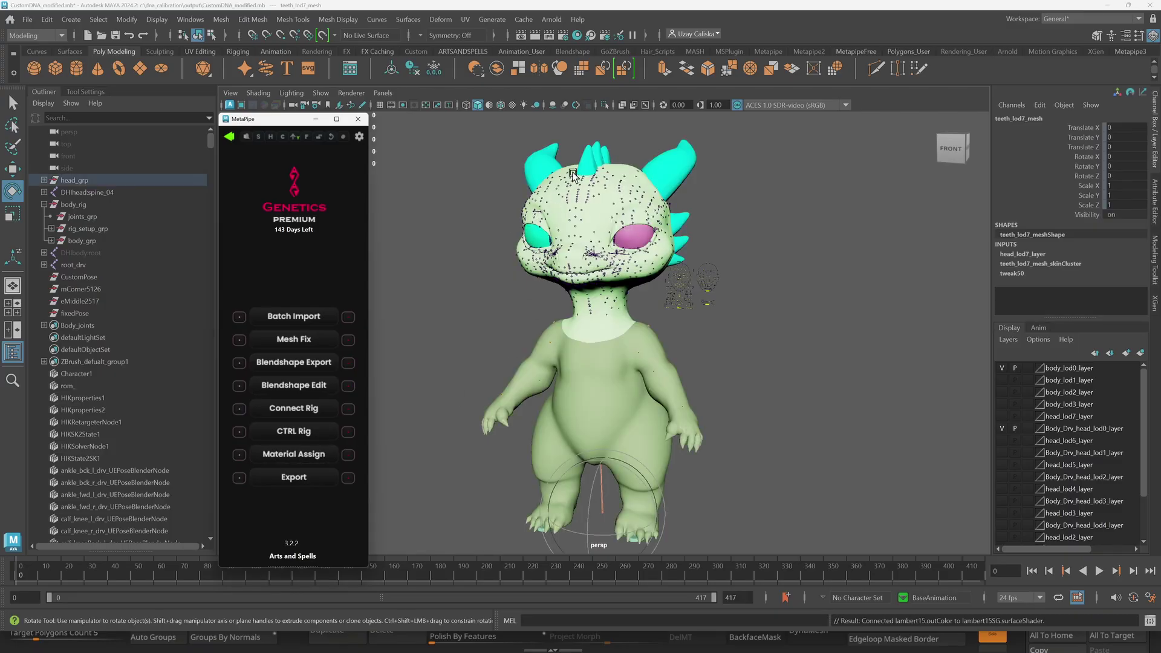
click(239, 477)
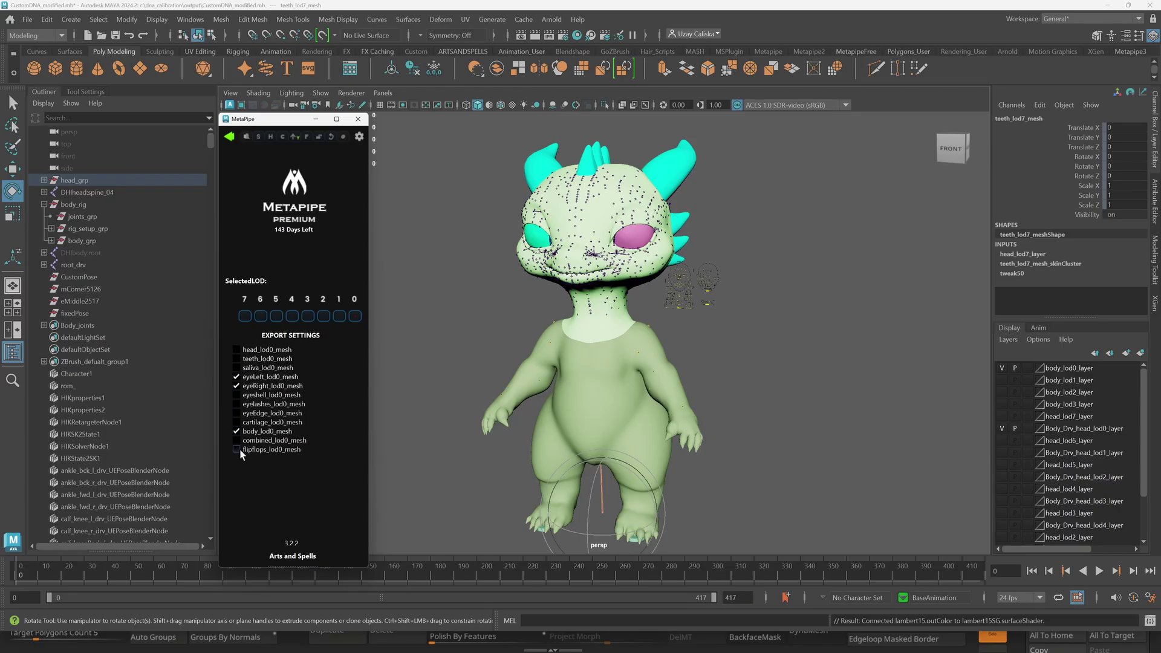
click(230, 137)
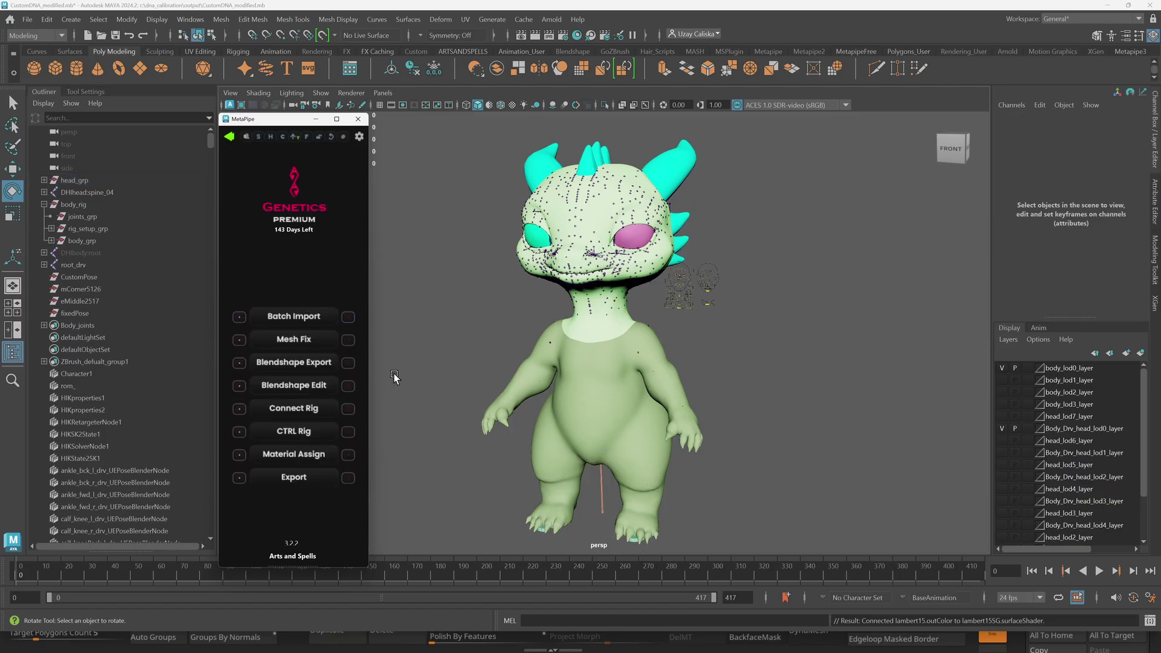
- Run the MetaPipe Export for the dragon, close the Warnings and Errors report and switch to another open window
click(300, 477)
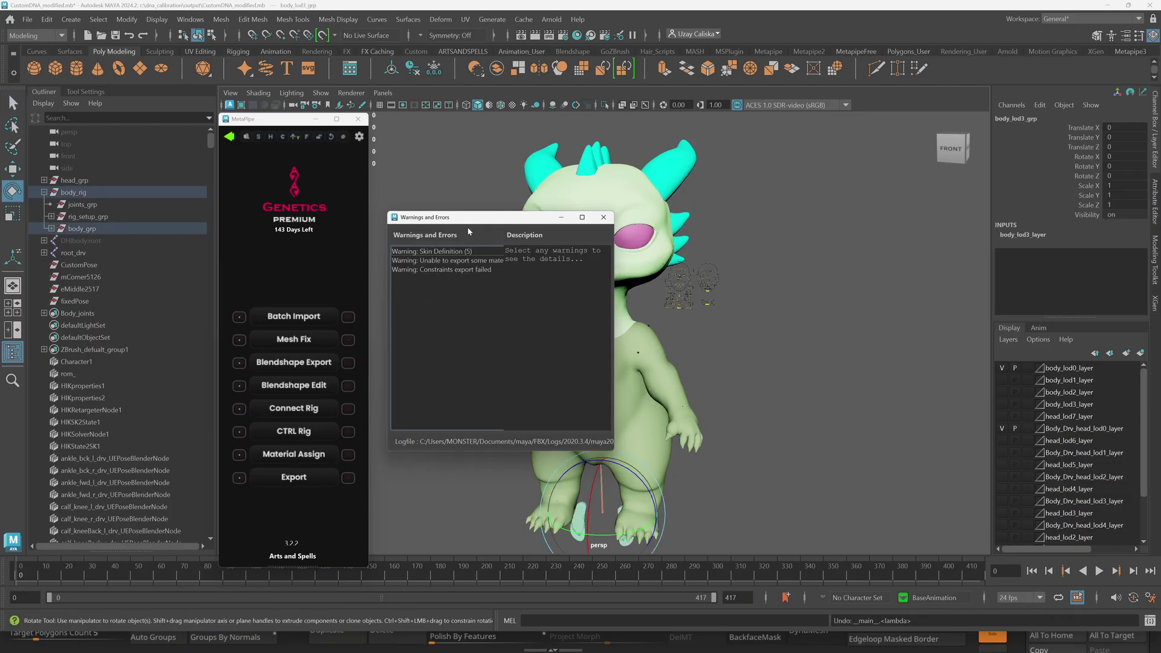
click(604, 217)
key(alt+Tab)
key(alt+Tab)
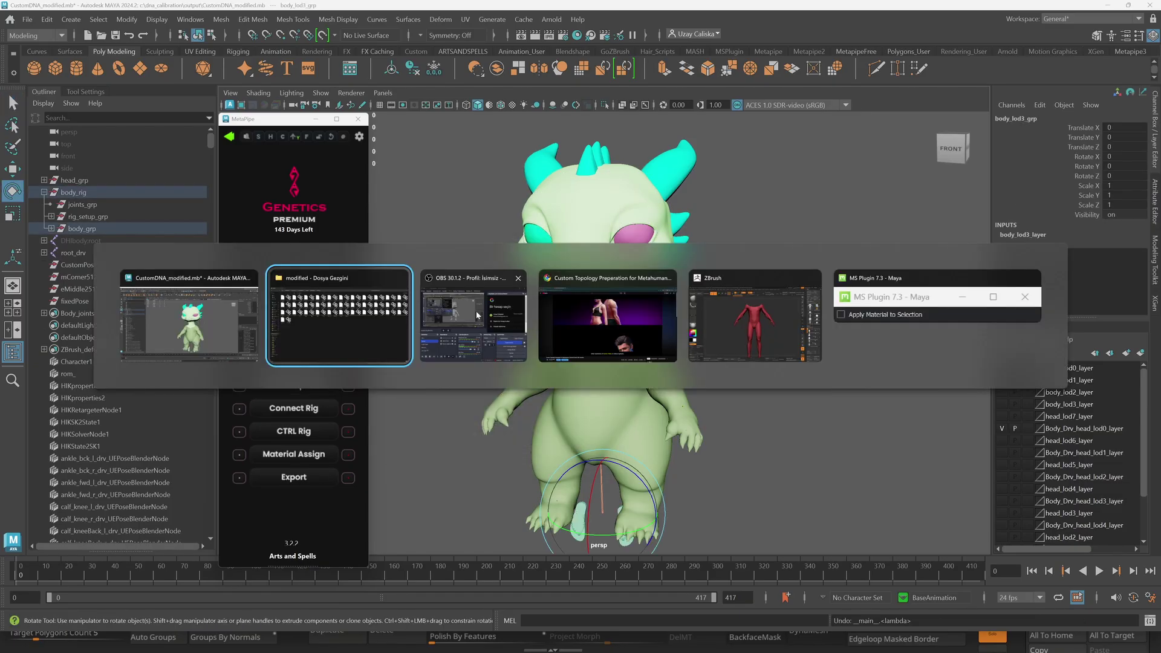